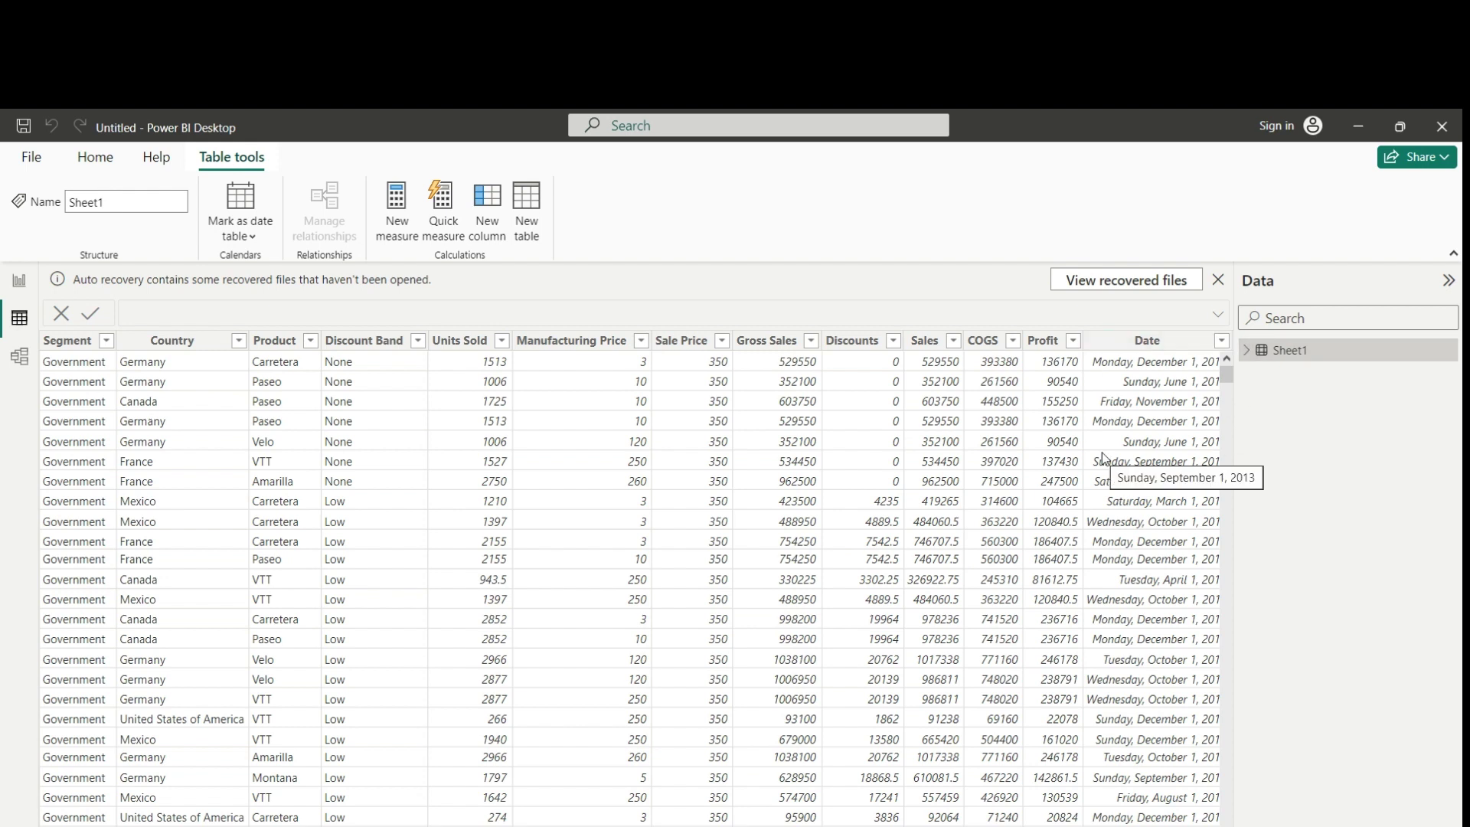
Expand Sheet1 in the Data pane to list its fields, such as Sales, COGS and Country.
{"action": "left_click", "coordinate": [1244, 352]}
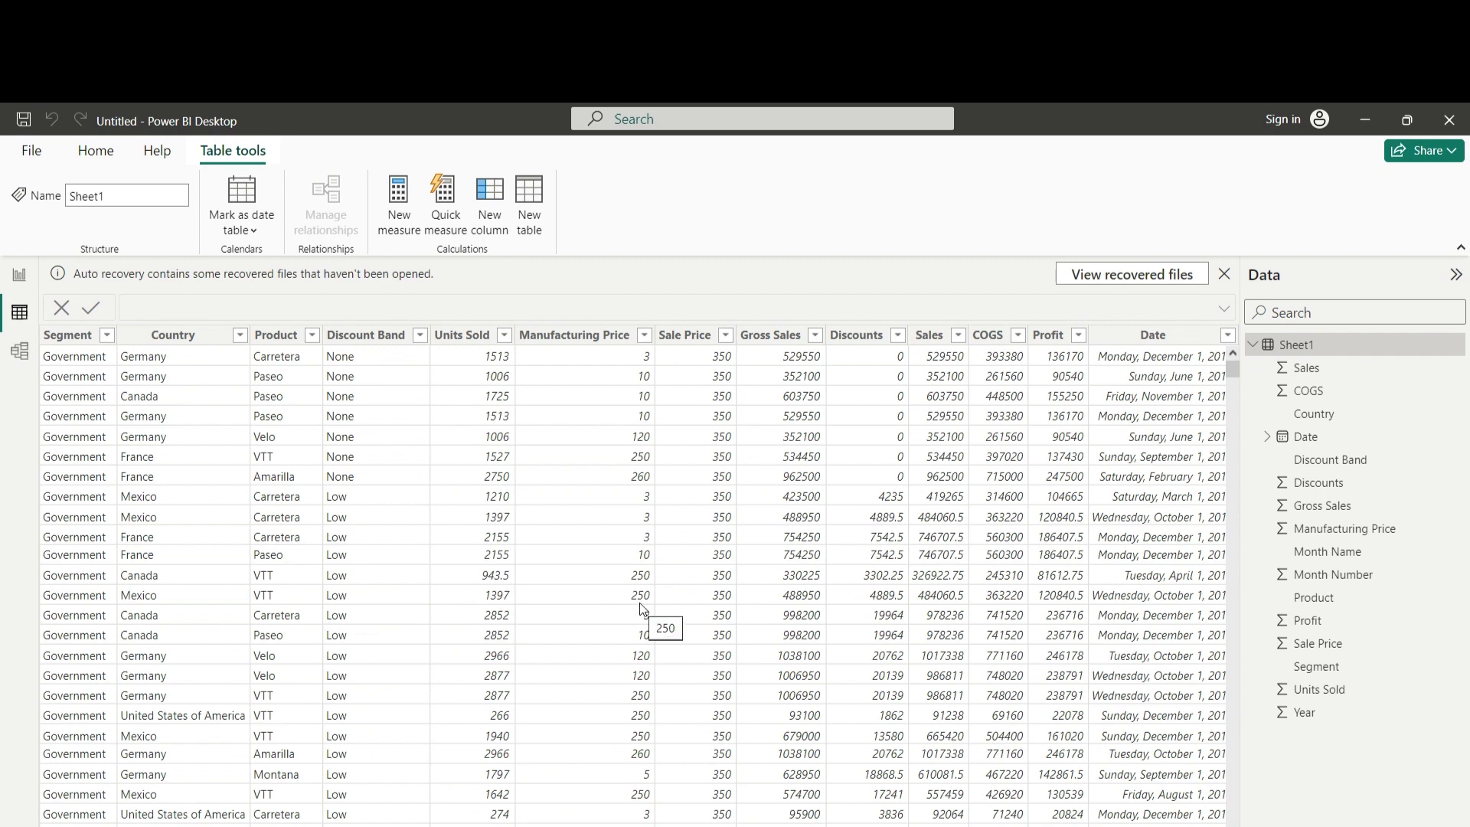
Create a new calculated table and put the cursor in its formula bar.
{"action": "left_click", "coordinate": [538, 190]}
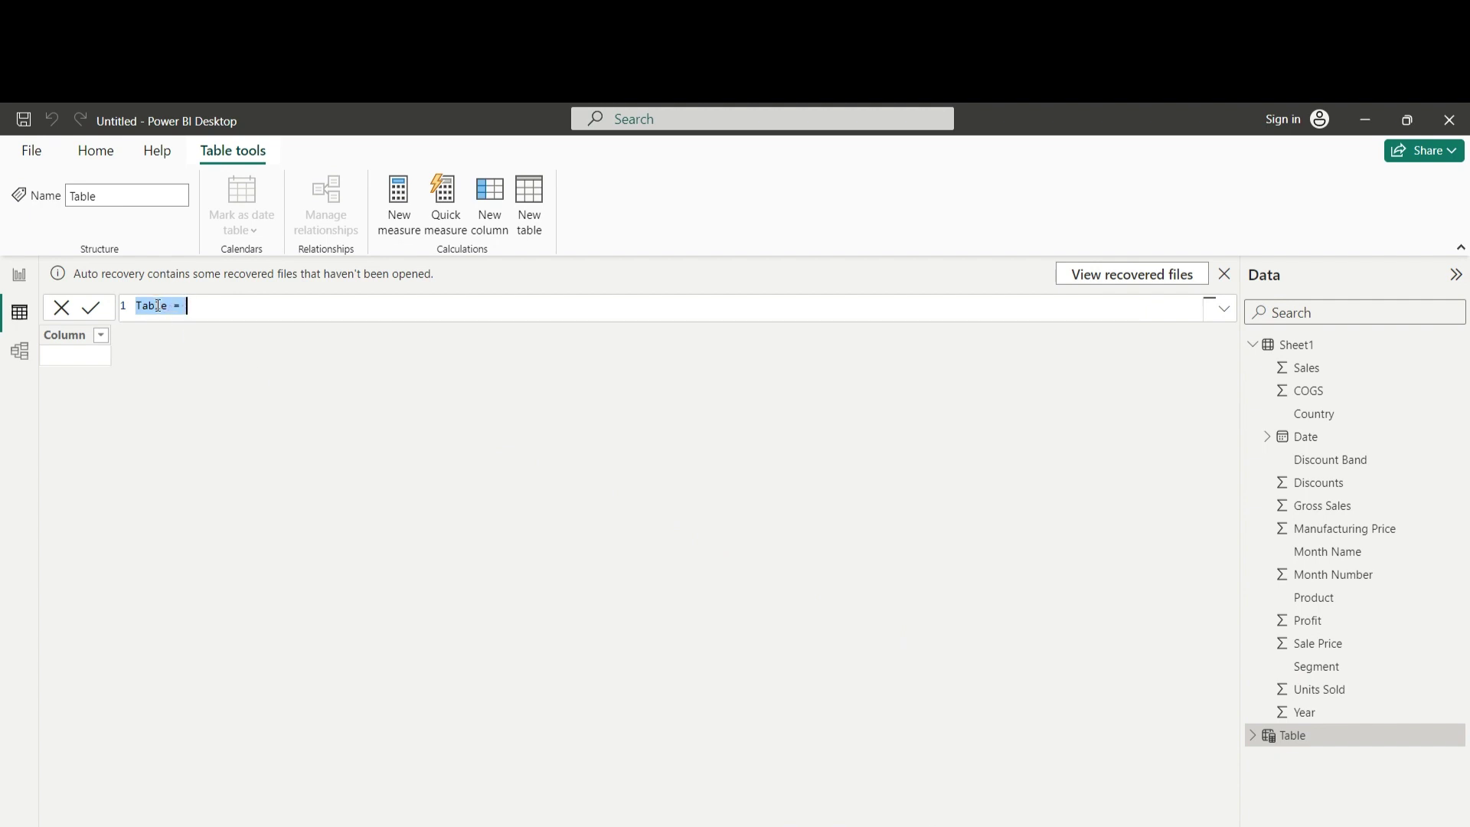
{"action": "left_click", "coordinate": [168, 305]}
Enter virtualTableTopSales = TOPN(10, Sheet1, Sheet1[Sales], DESC), re-pick the Sales column, and commit.
{"action": "key", "text": "ctrl+a"}
{"action": "type", "text": "virtualTableTopSales = TOPN(10, Sheet1, Sheet1 [Sales], DESC)"}
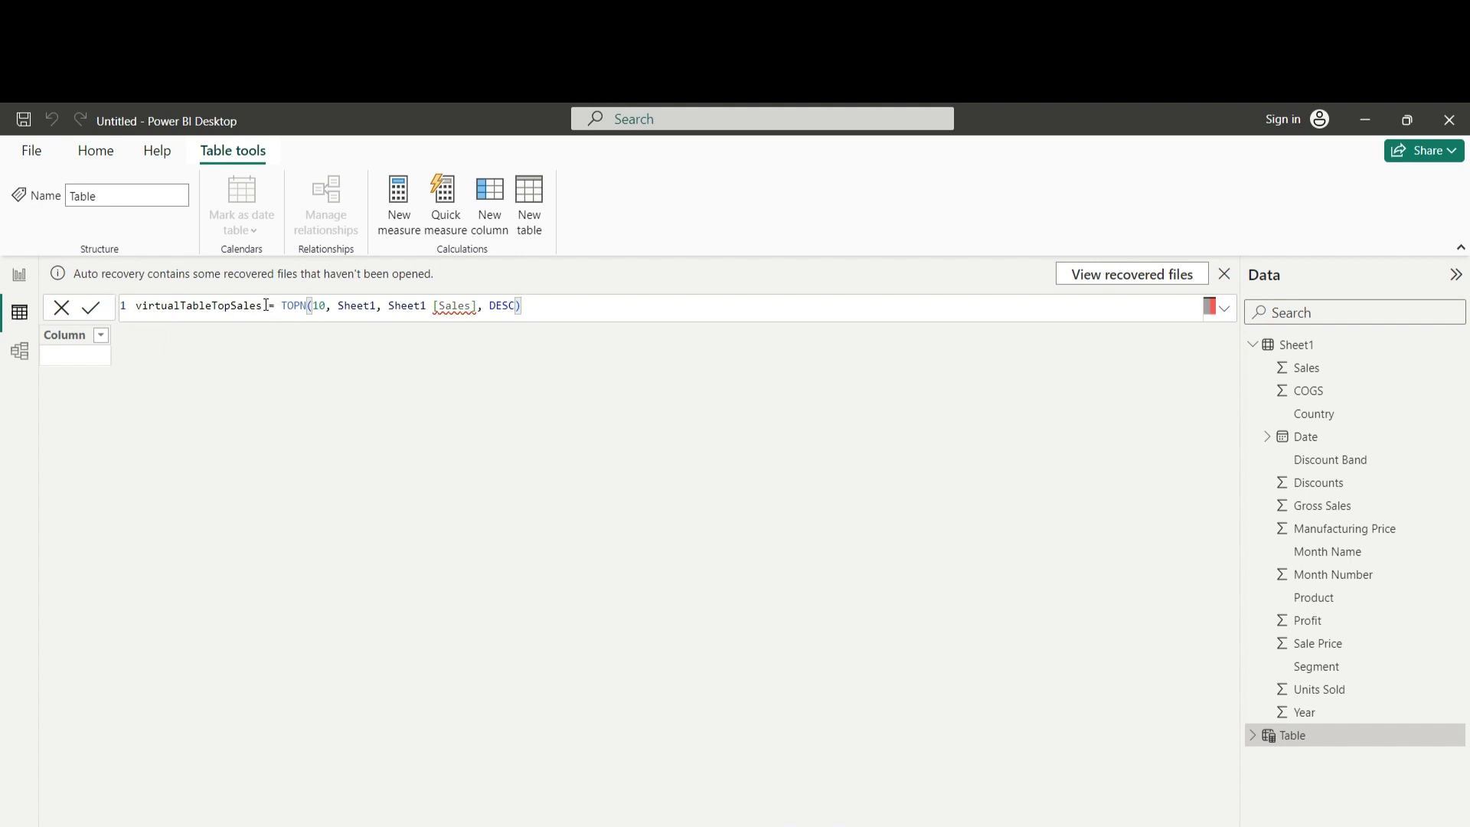
{"action": "left_click_drag", "start_coordinate": [266, 305], "coordinate": [135, 307]}
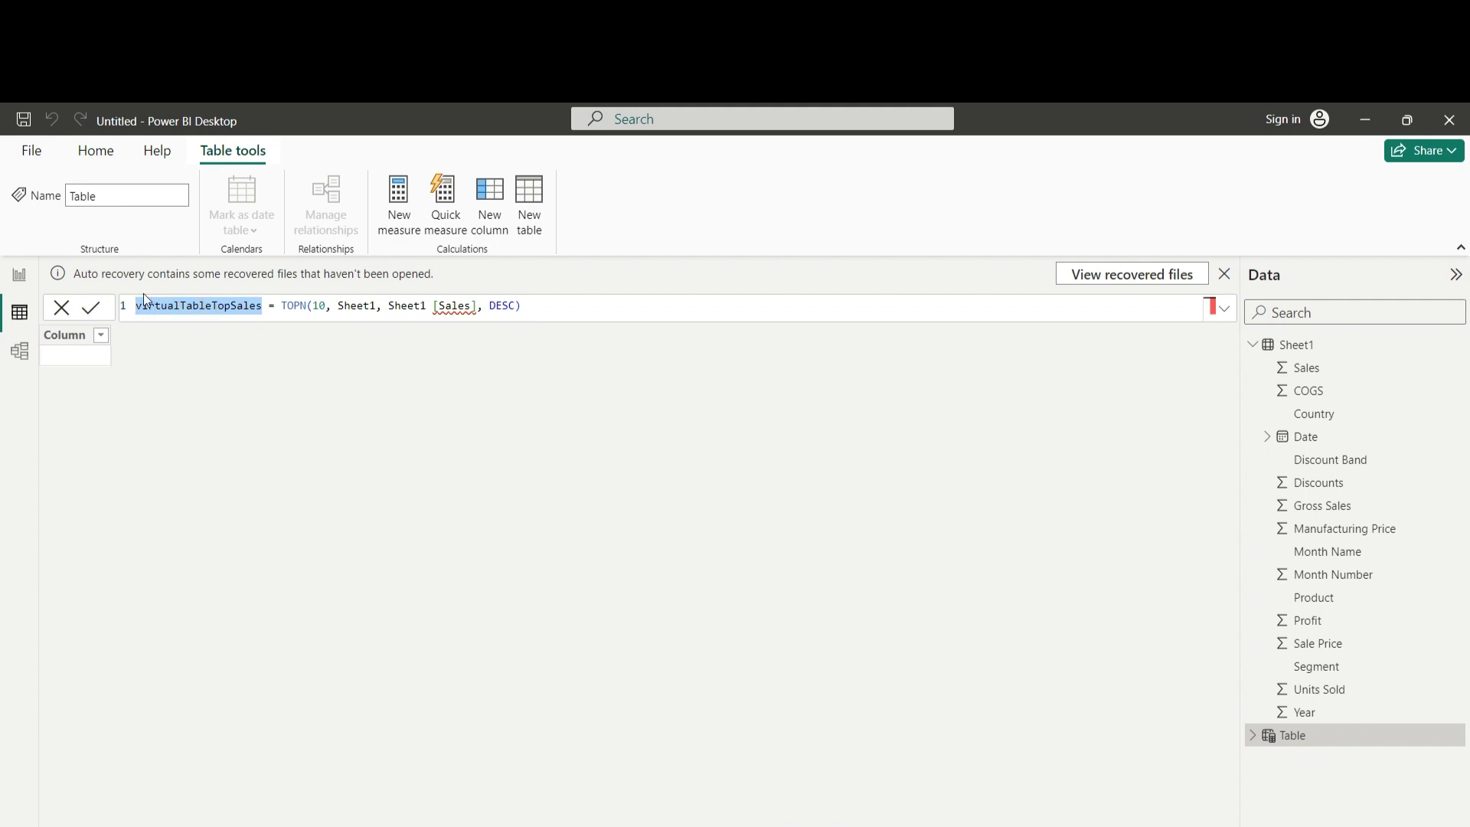
{"action": "left_click", "coordinate": [243, 306]}
{"action": "left_click", "coordinate": [320, 305]}
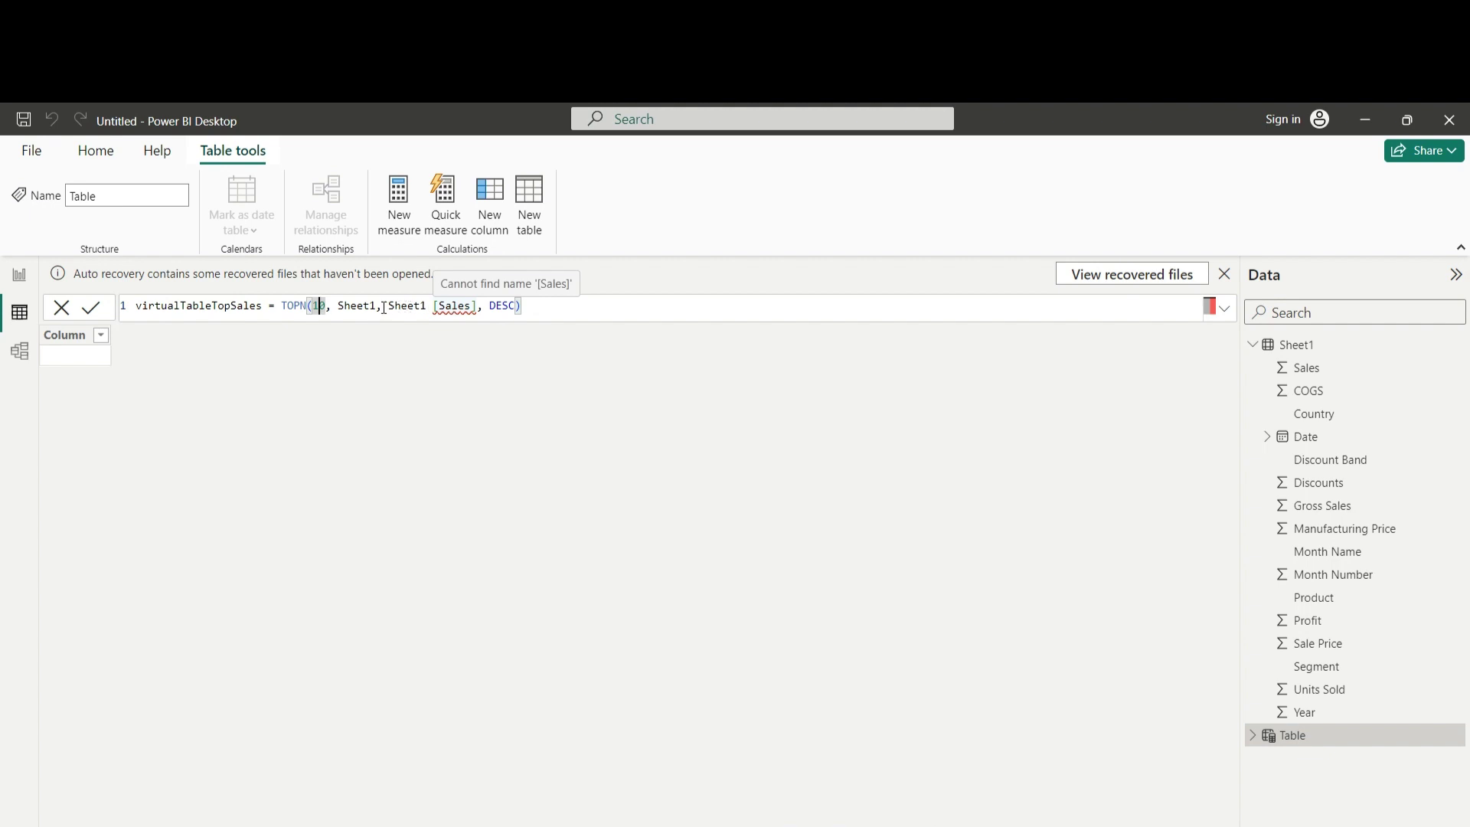
{"action": "left_click_drag", "start_coordinate": [377, 305], "coordinate": [351, 305]}
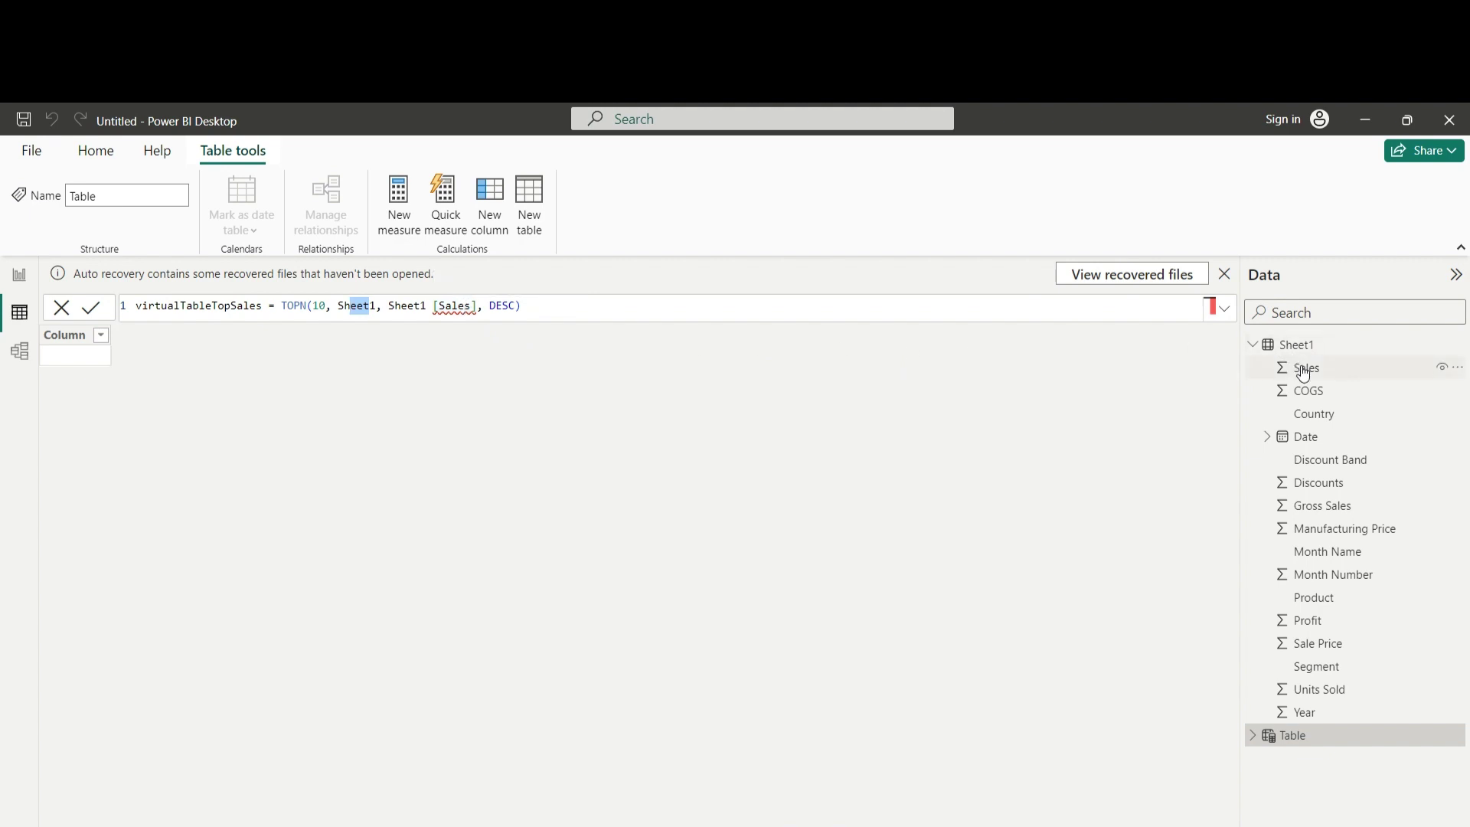
{"action": "left_click", "coordinate": [478, 305]}
{"action": "key", "text": "BackSpace"}
{"action": "key", "text": "BackSpace"}
{"action": "key", "text": "BackSpace"}
{"action": "key", "text": "BackSpace"}
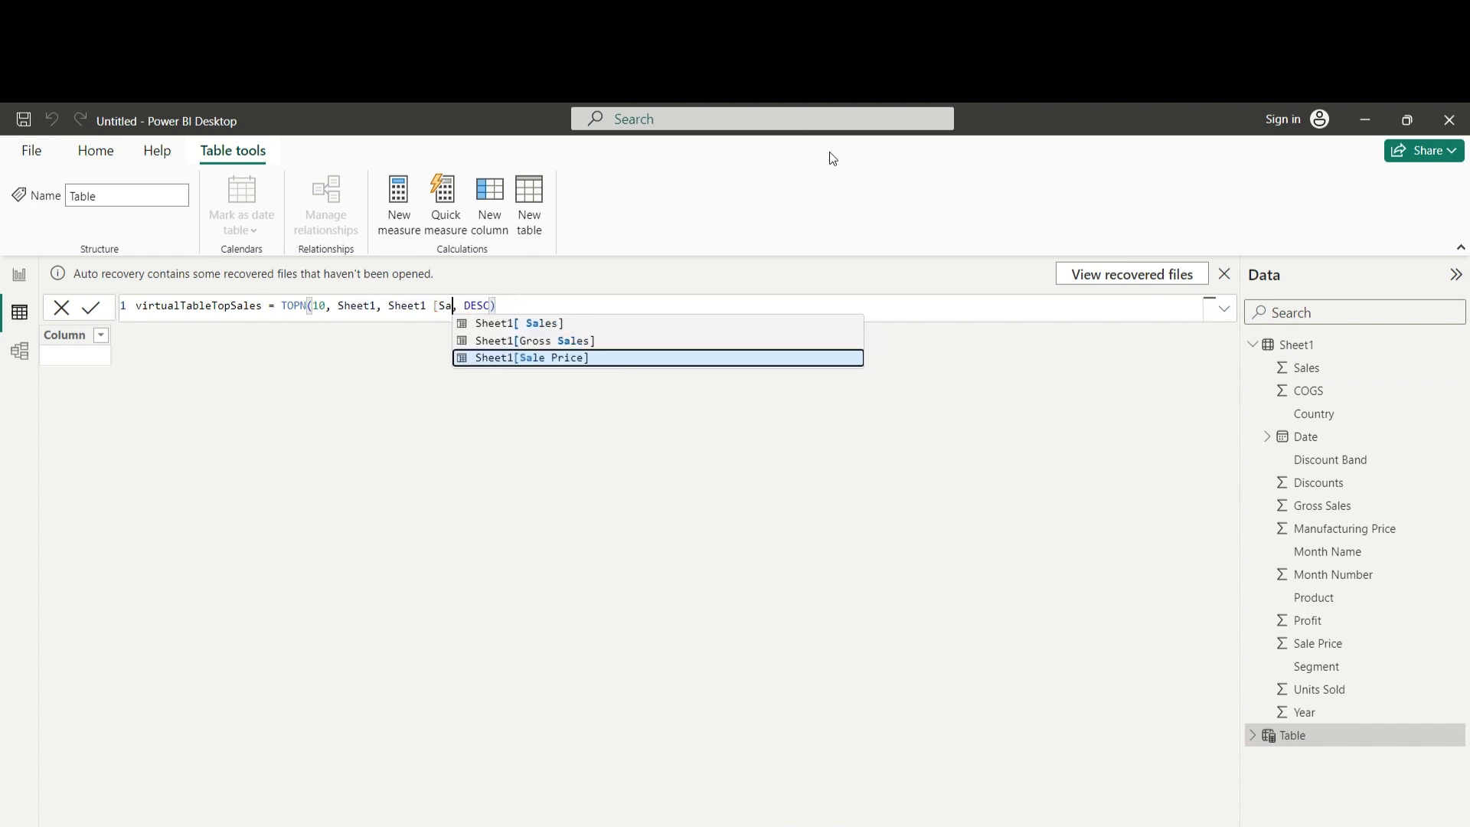
{"action": "left_click", "coordinate": [556, 323]}
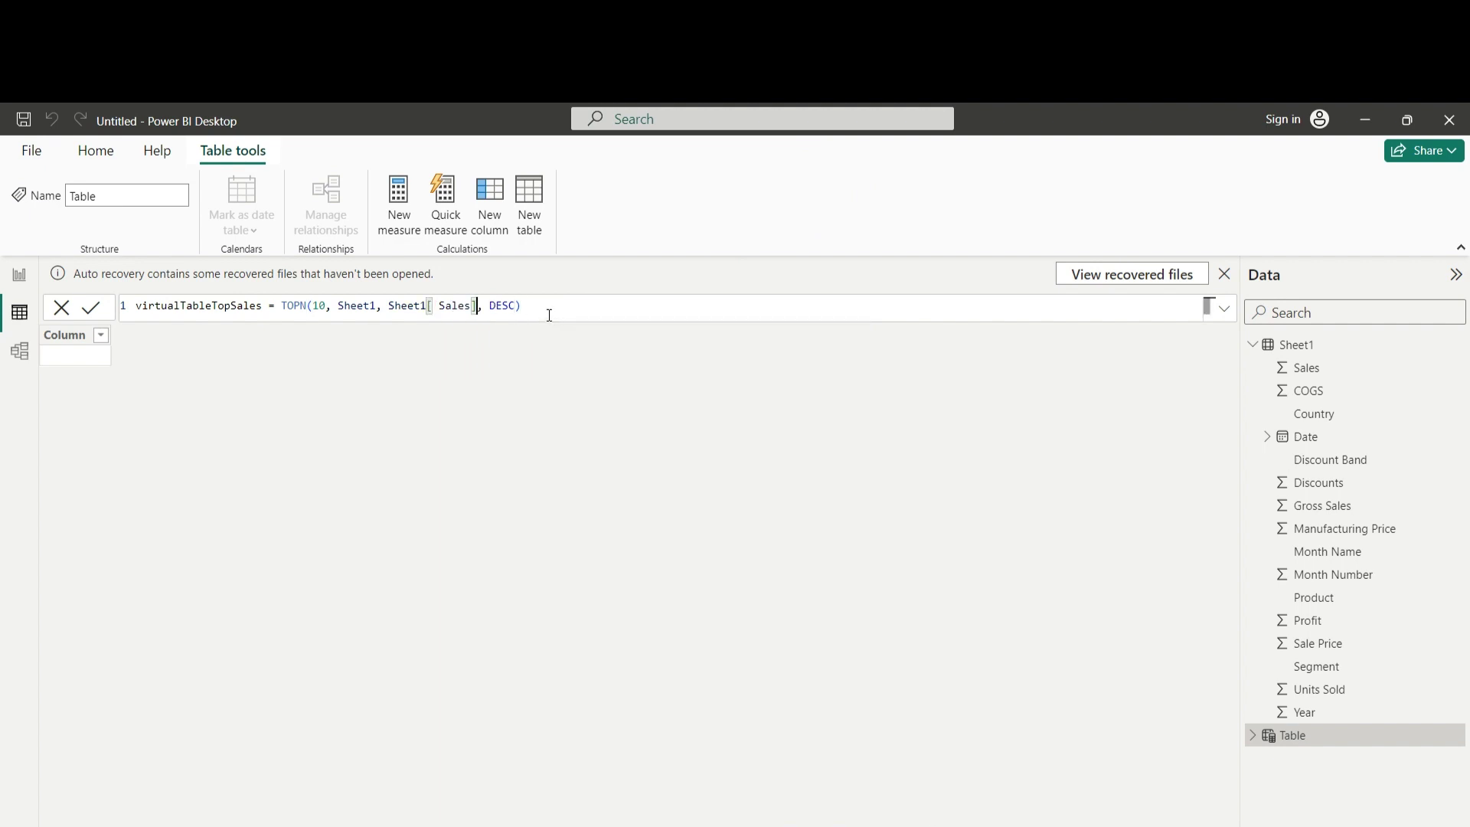
{"action": "left_click", "coordinate": [94, 310]}
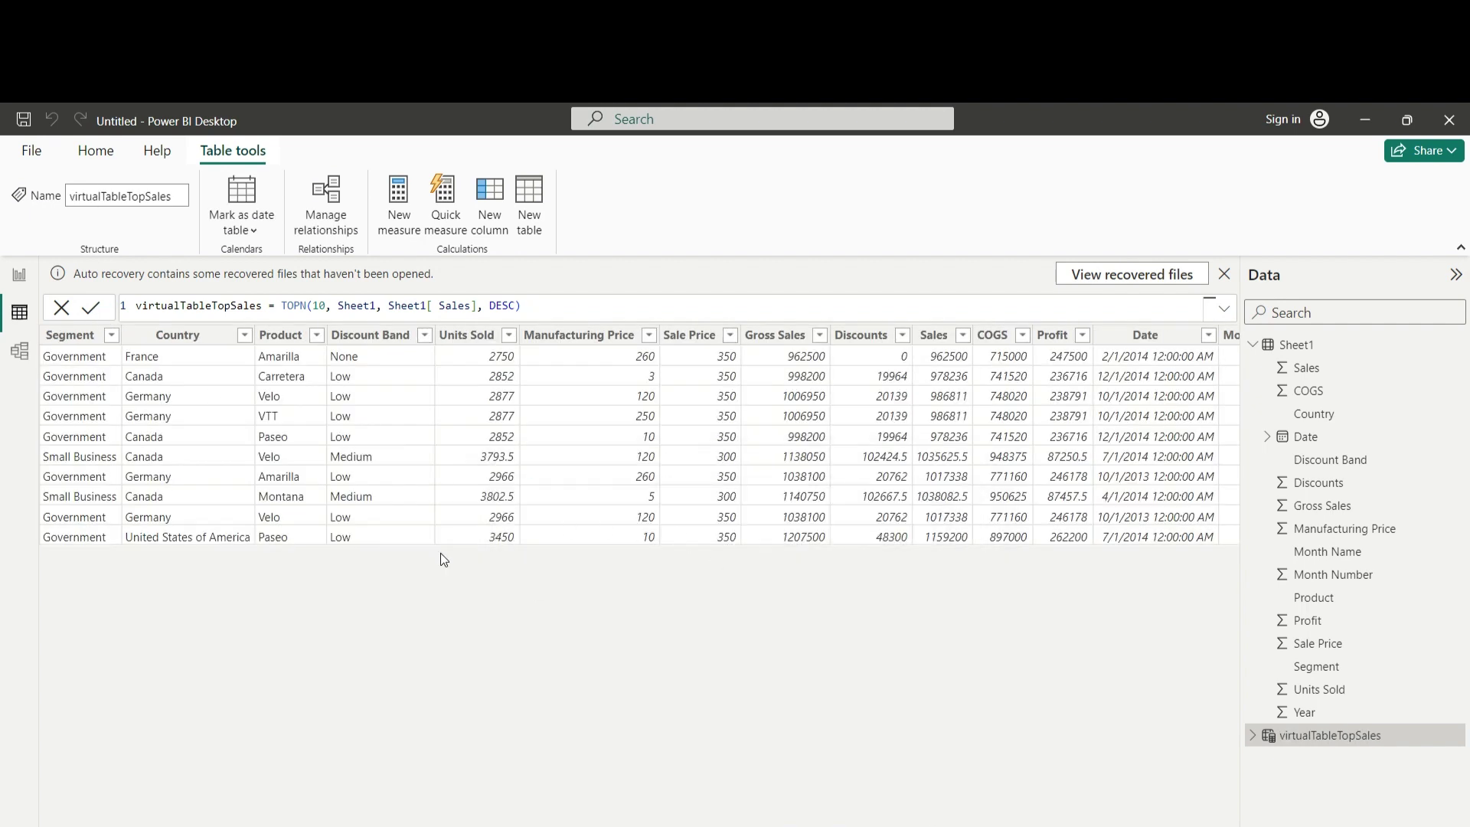
{"action": "left_click", "coordinate": [1303, 352]}
{"action": "scroll", "coordinate": [566, 478], "scroll_direction": "down", "scroll_amount": 5}
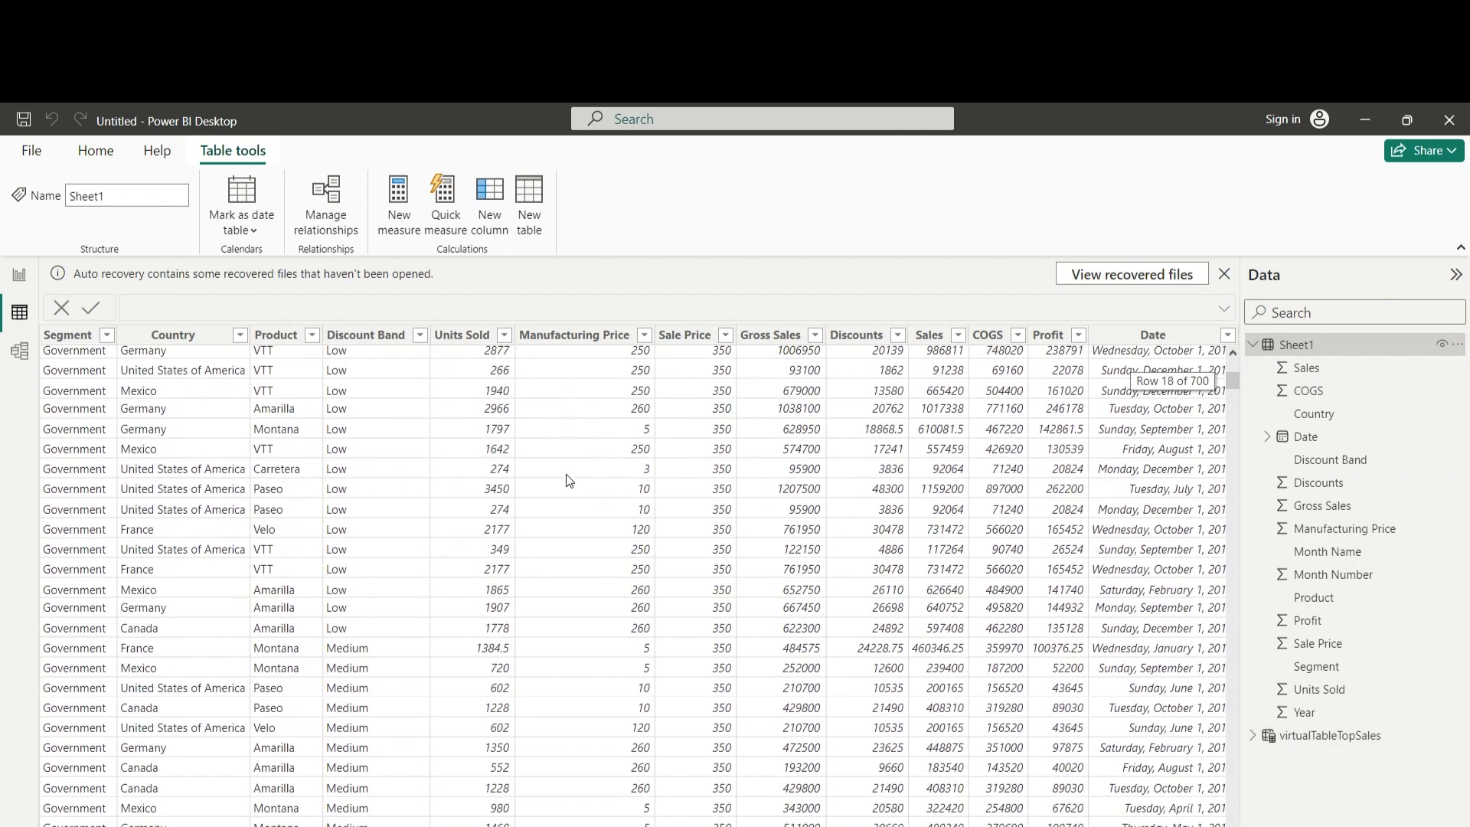
{"action": "scroll", "coordinate": [567, 481], "scroll_direction": "down", "scroll_amount": 10}
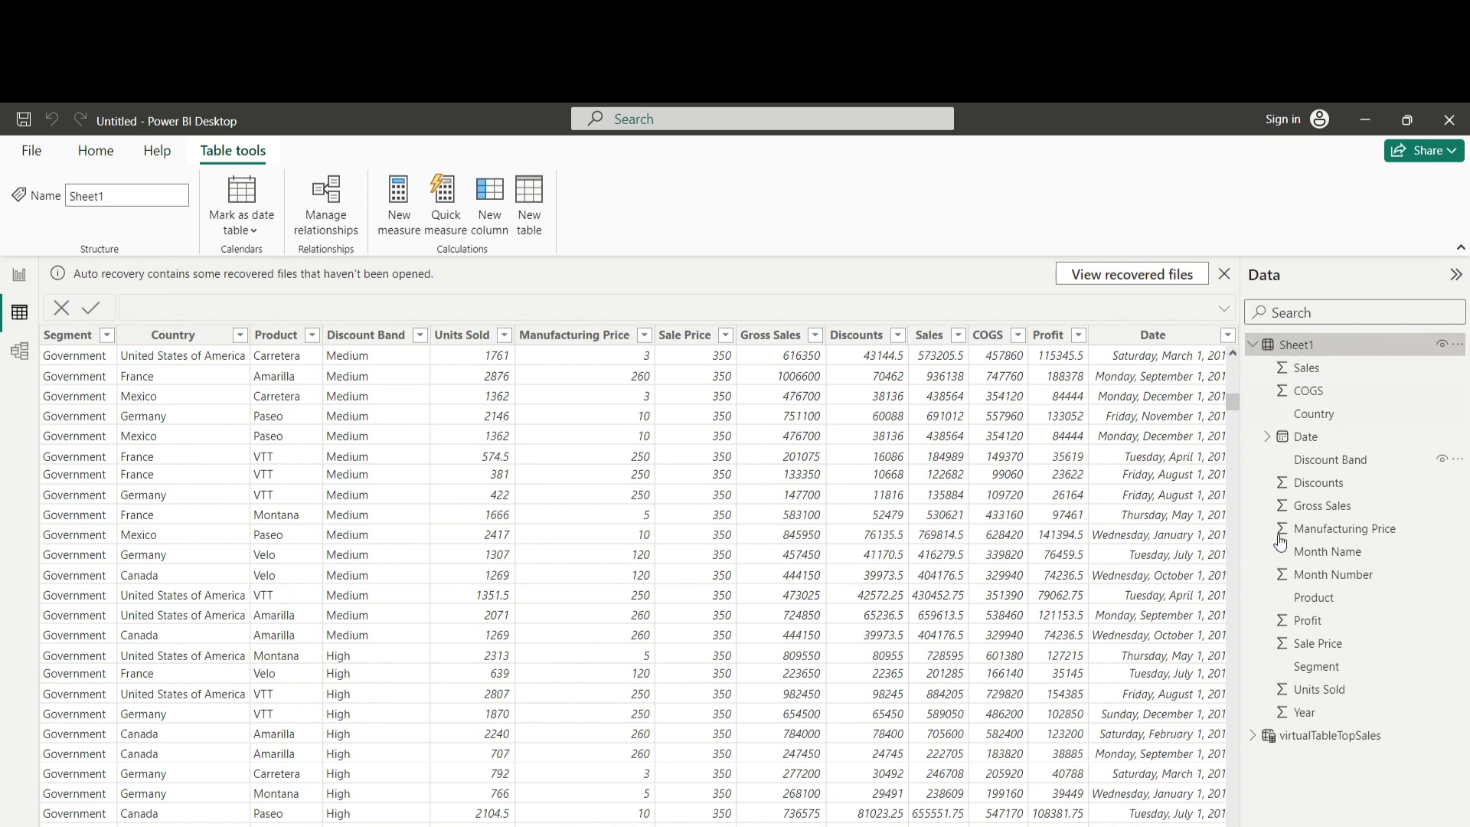
{"action": "left_click", "coordinate": [1300, 736]}
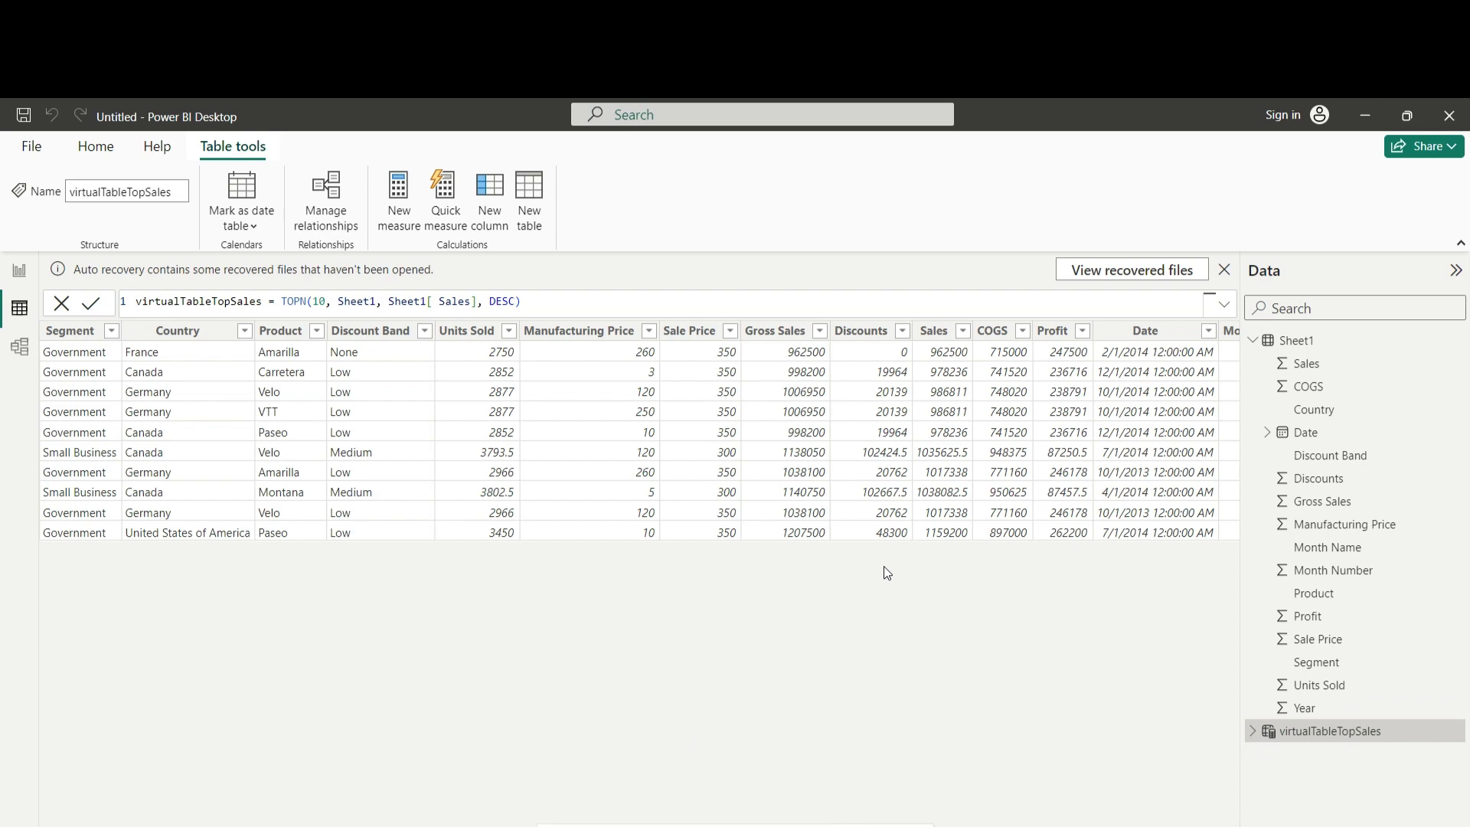
On the report page, add a table visual, centred and enlarged.
{"action": "left_click", "coordinate": [22, 272]}
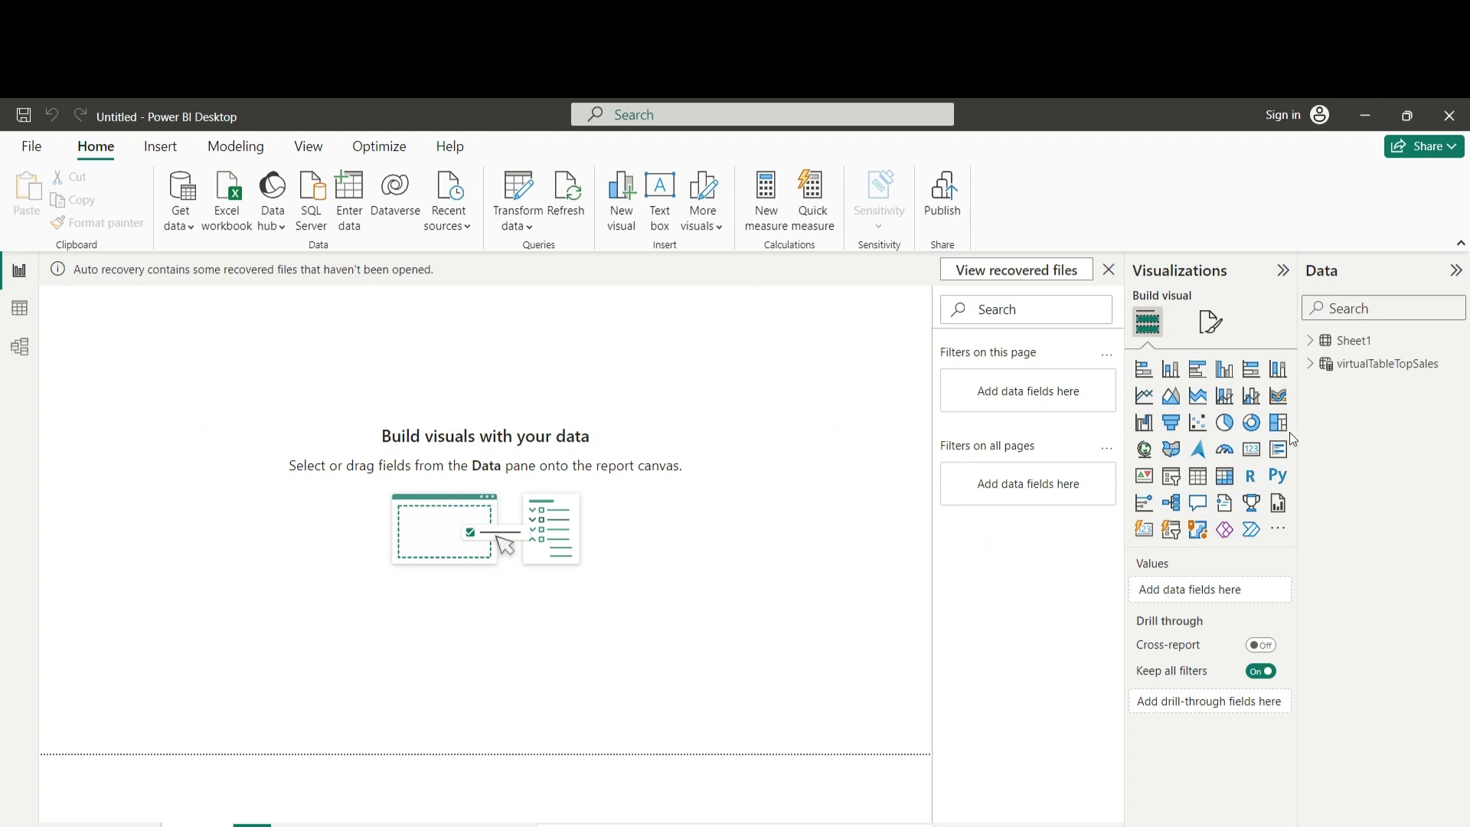
{"action": "left_click", "coordinate": [1198, 476]}
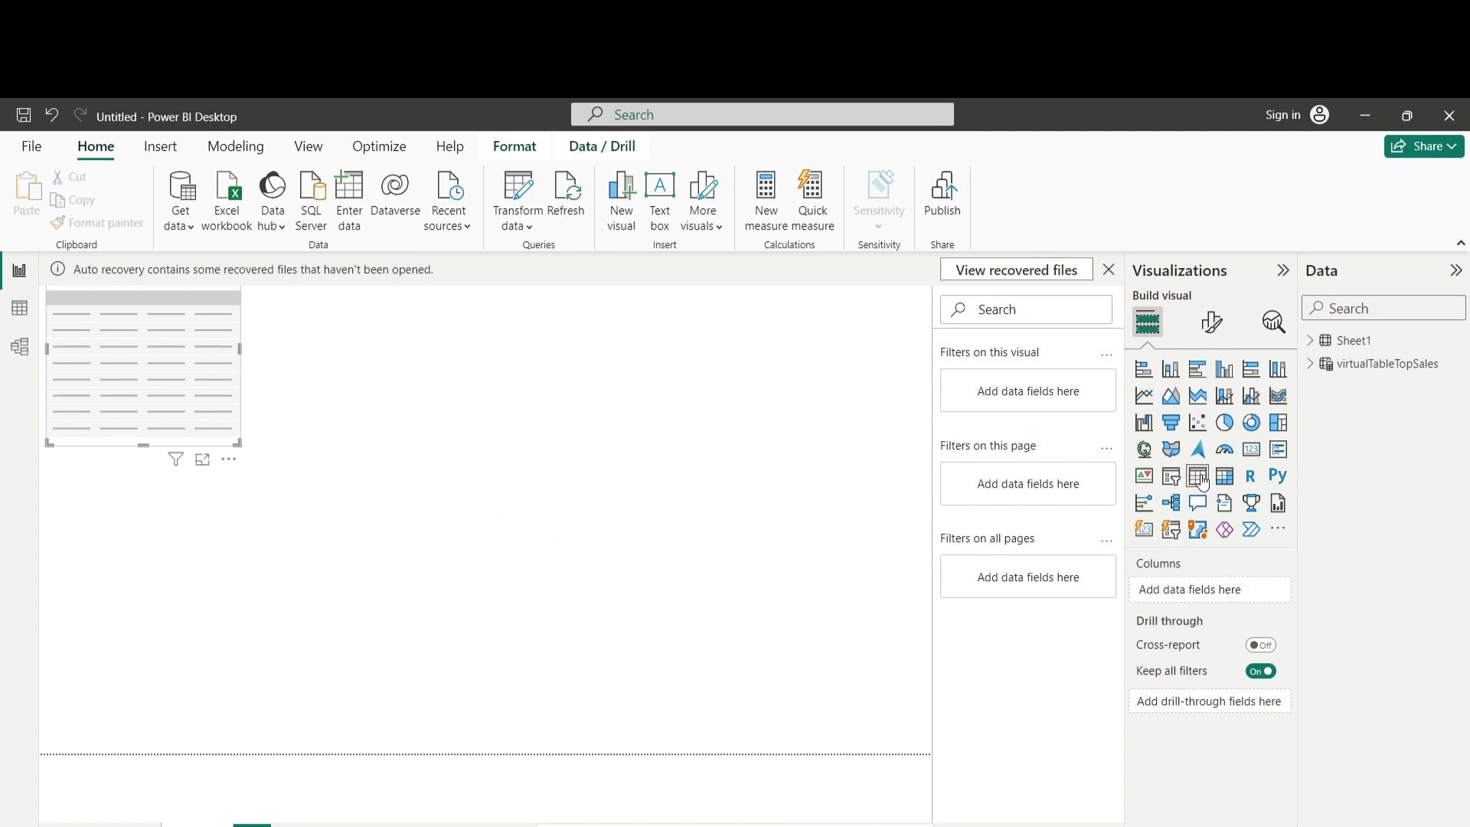
{"action": "left_click_drag", "start_coordinate": [184, 356], "coordinate": [403, 433]}
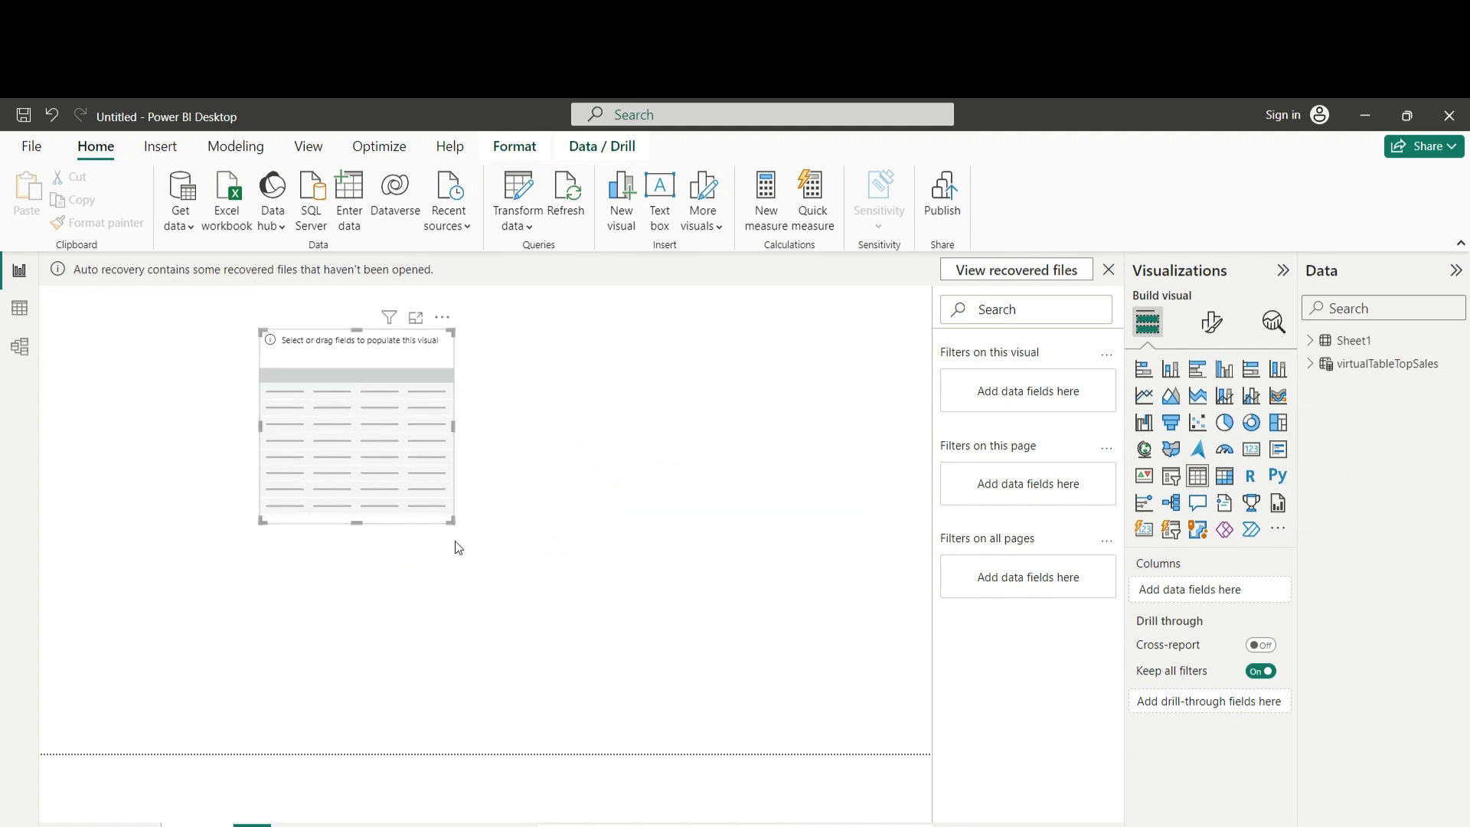
{"action": "left_click_drag", "start_coordinate": [452, 520], "coordinate": [533, 581]}
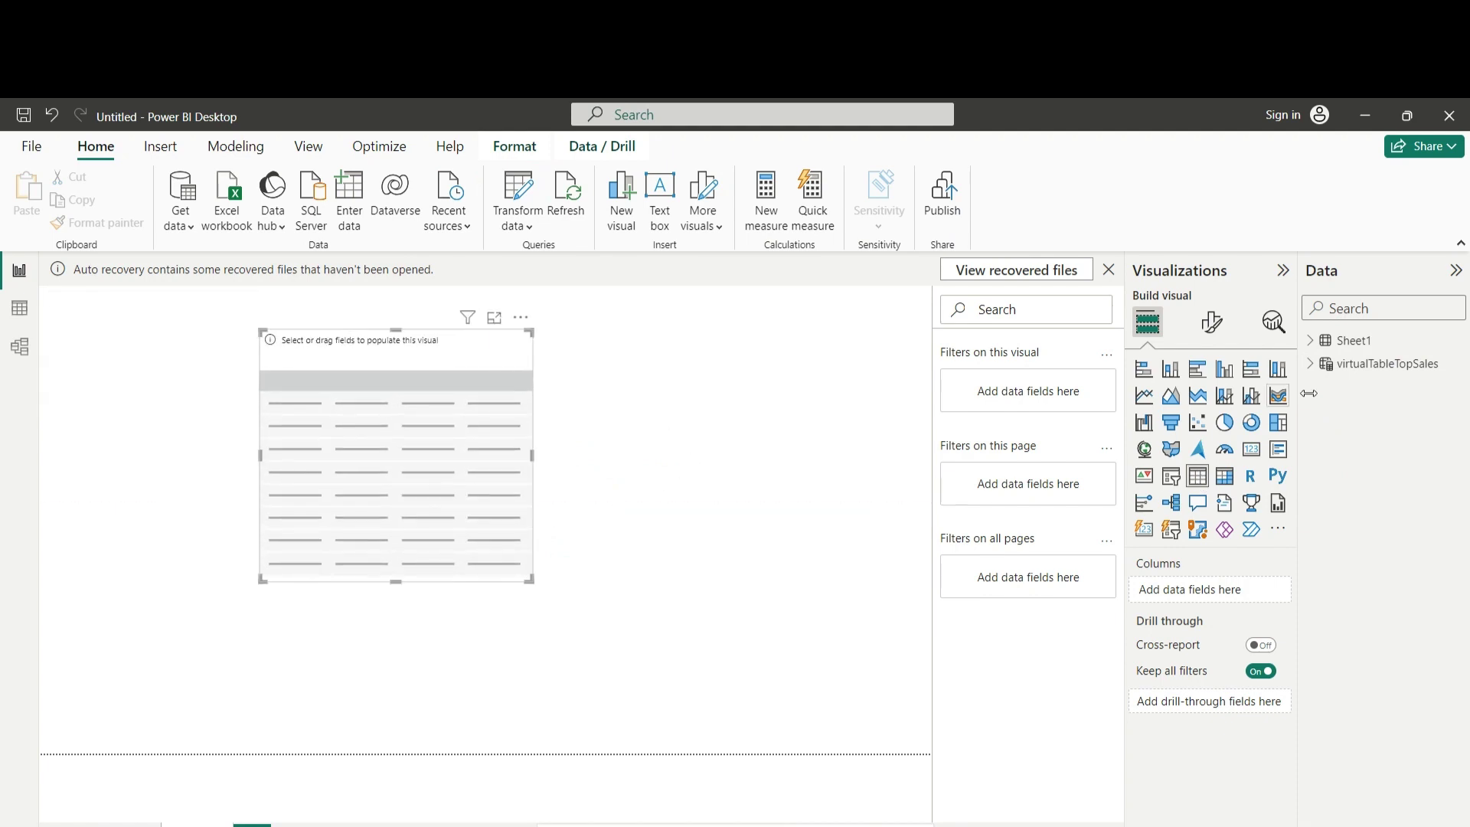
Fill the table with virtualTableTopSales Sales, Date and Product, totalling 10,160,178.00.
{"action": "left_click", "coordinate": [1321, 346]}
{"action": "left_click", "coordinate": [1312, 733]}
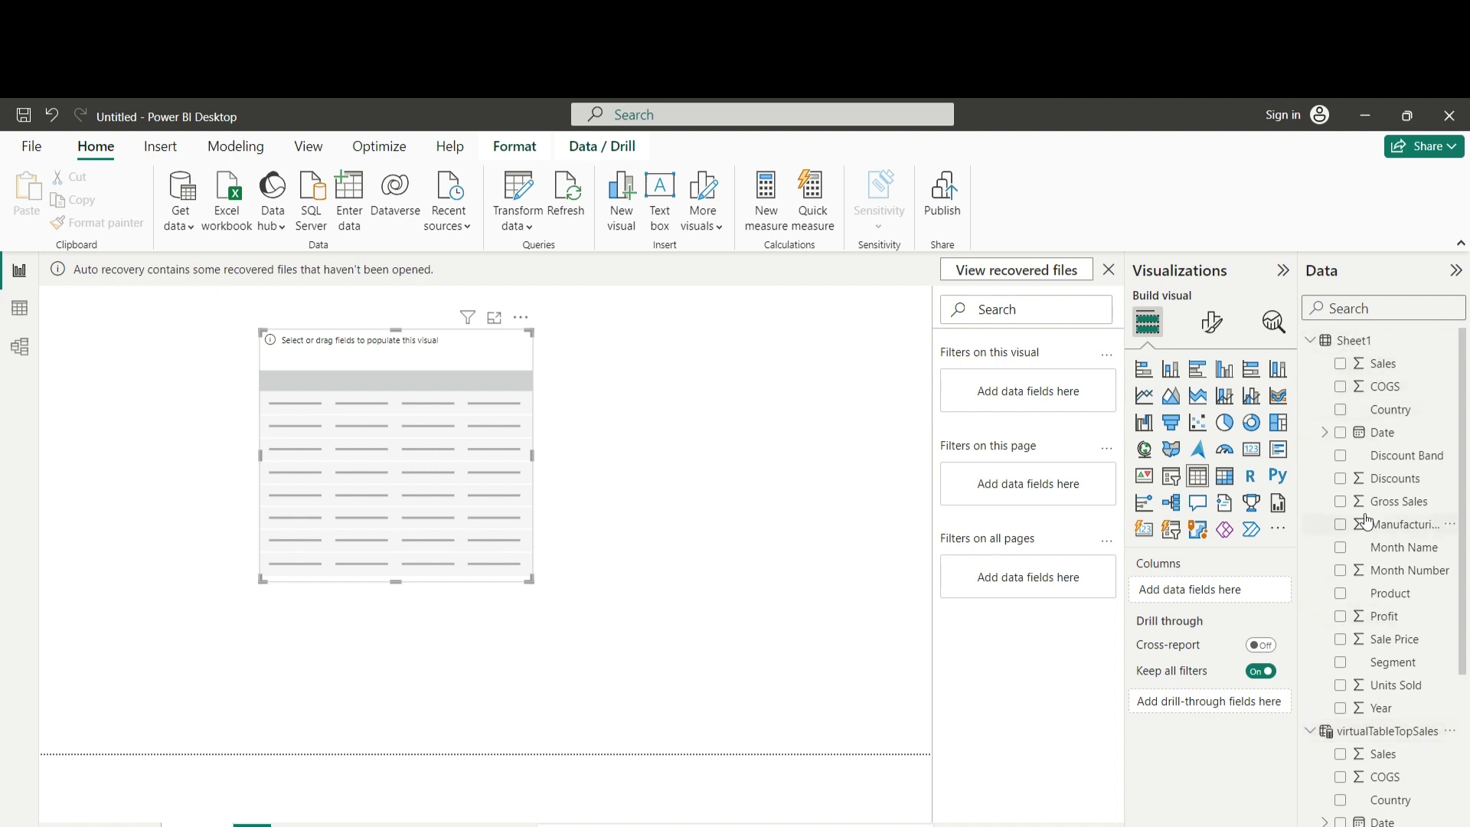
{"action": "left_click", "coordinate": [1383, 758]}
{"action": "left_click_drag", "start_coordinate": [1383, 757], "coordinate": [436, 457]}
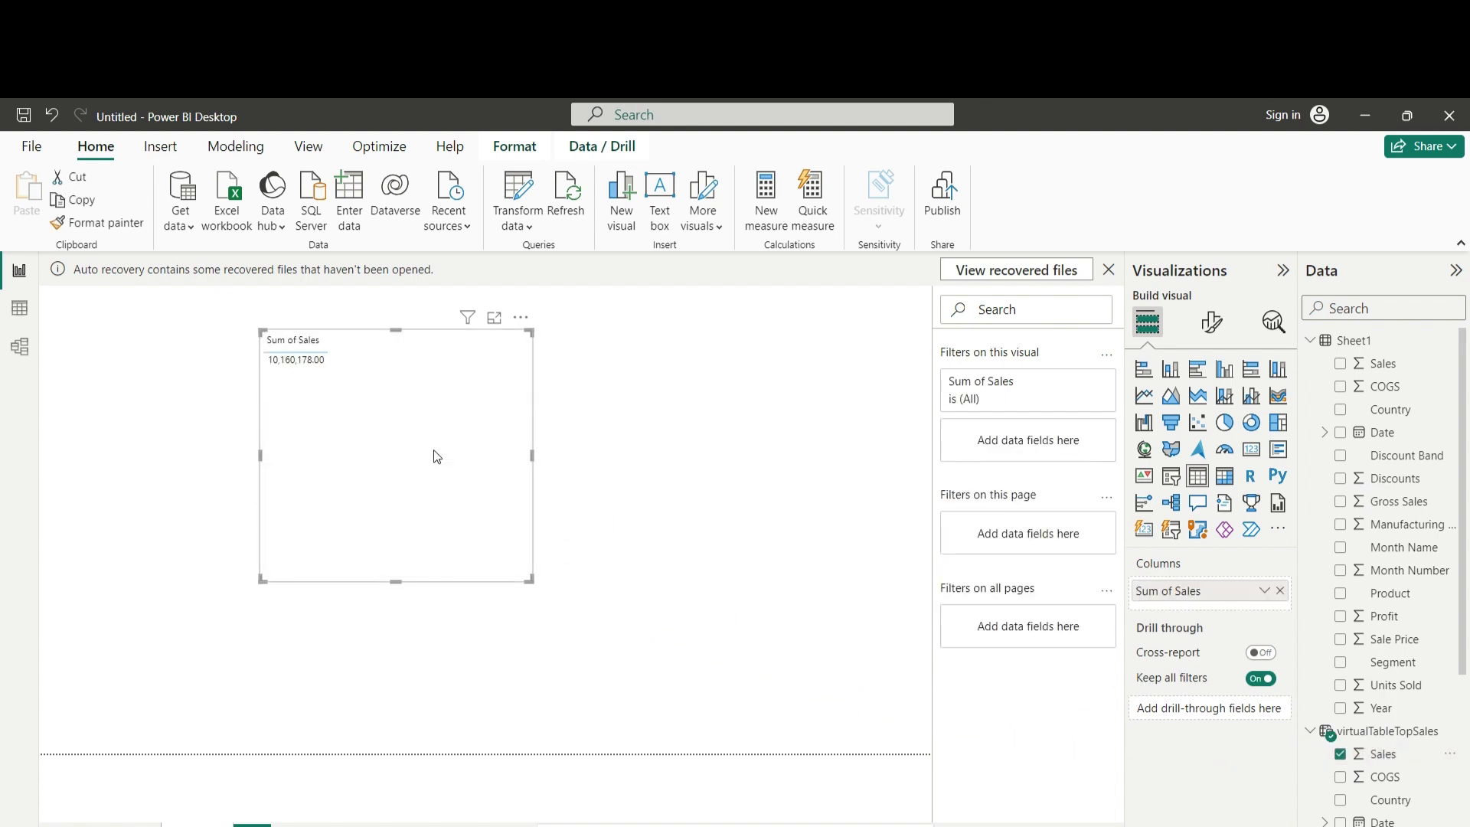
{"action": "scroll", "coordinate": [1349, 751], "scroll_direction": "down", "scroll_amount": 2}
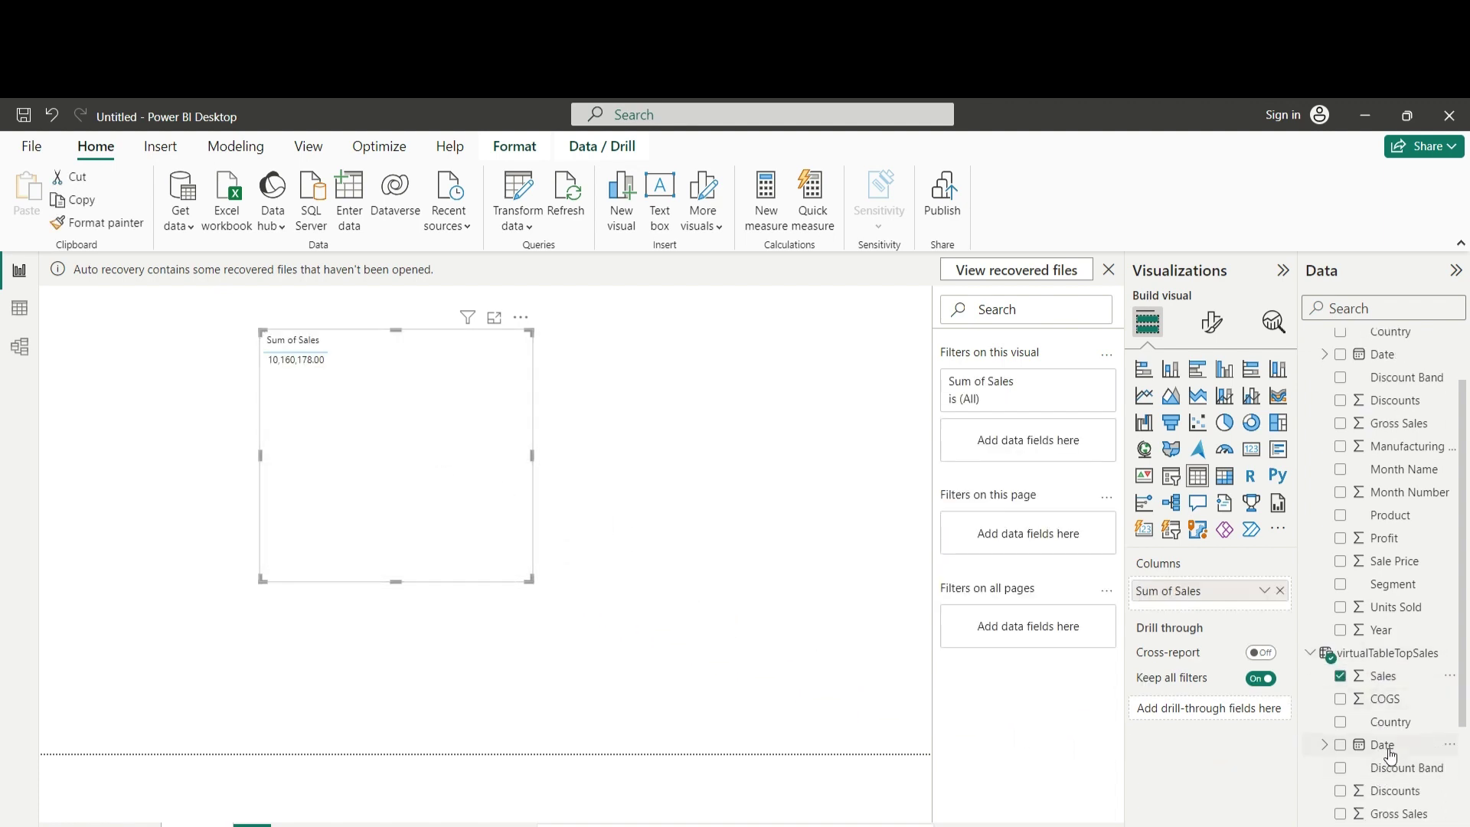
{"action": "left_click_drag", "start_coordinate": [1373, 741], "coordinate": [310, 367]}
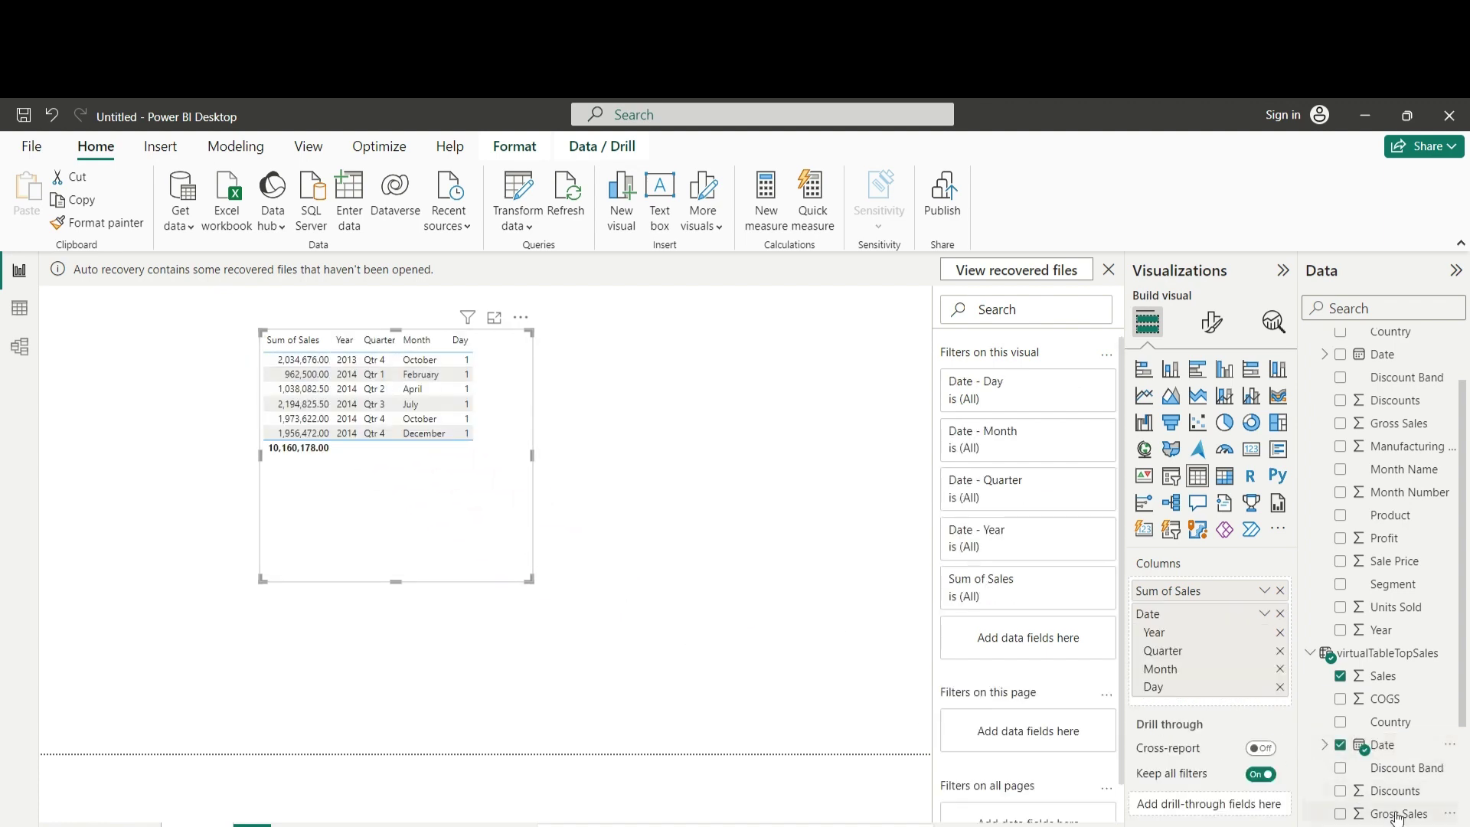
{"action": "scroll", "coordinate": [1397, 816], "scroll_direction": "down", "scroll_amount": 4}
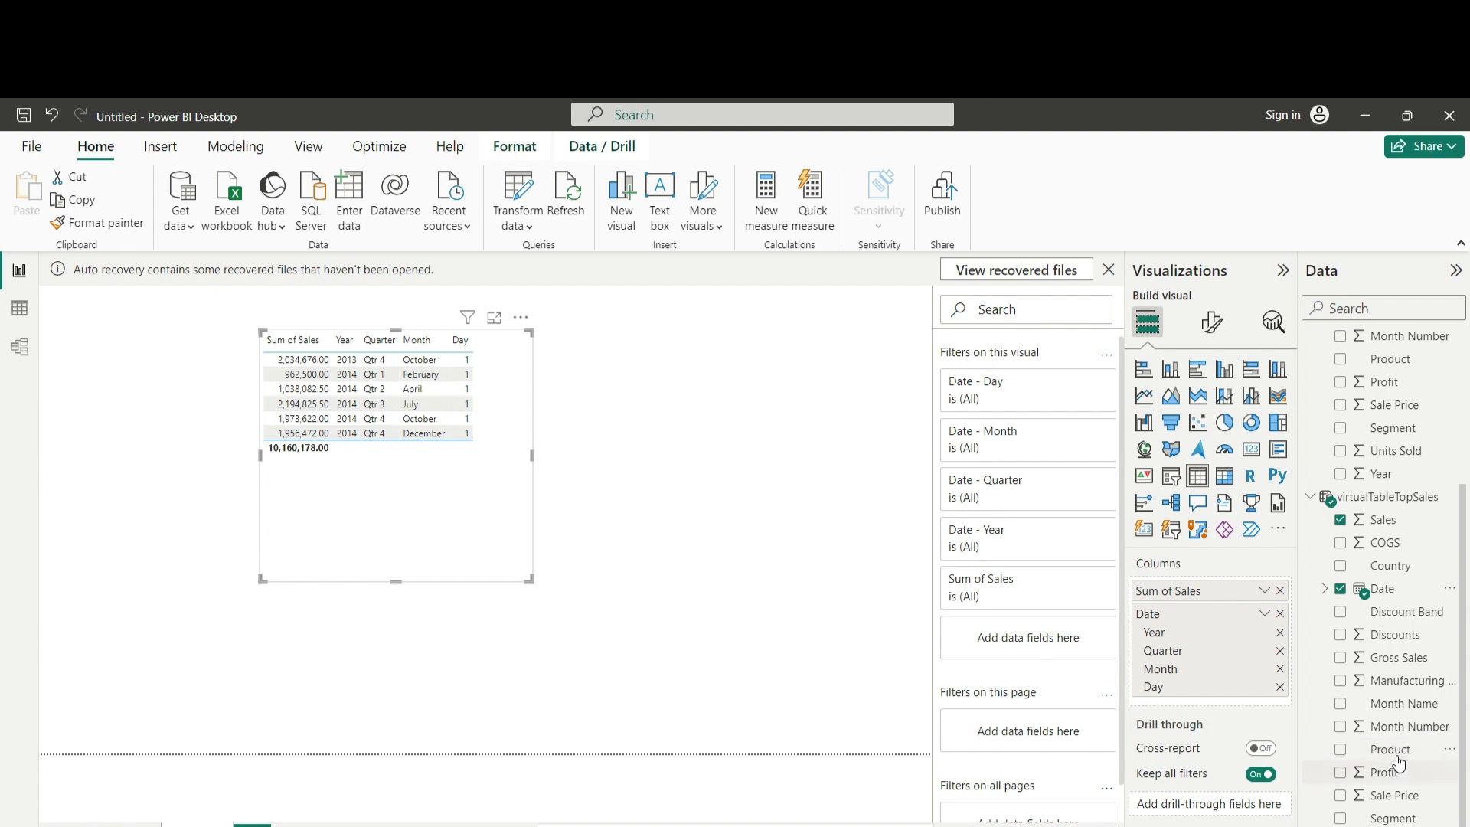
{"action": "left_click_drag", "start_coordinate": [1400, 762], "coordinate": [320, 398]}
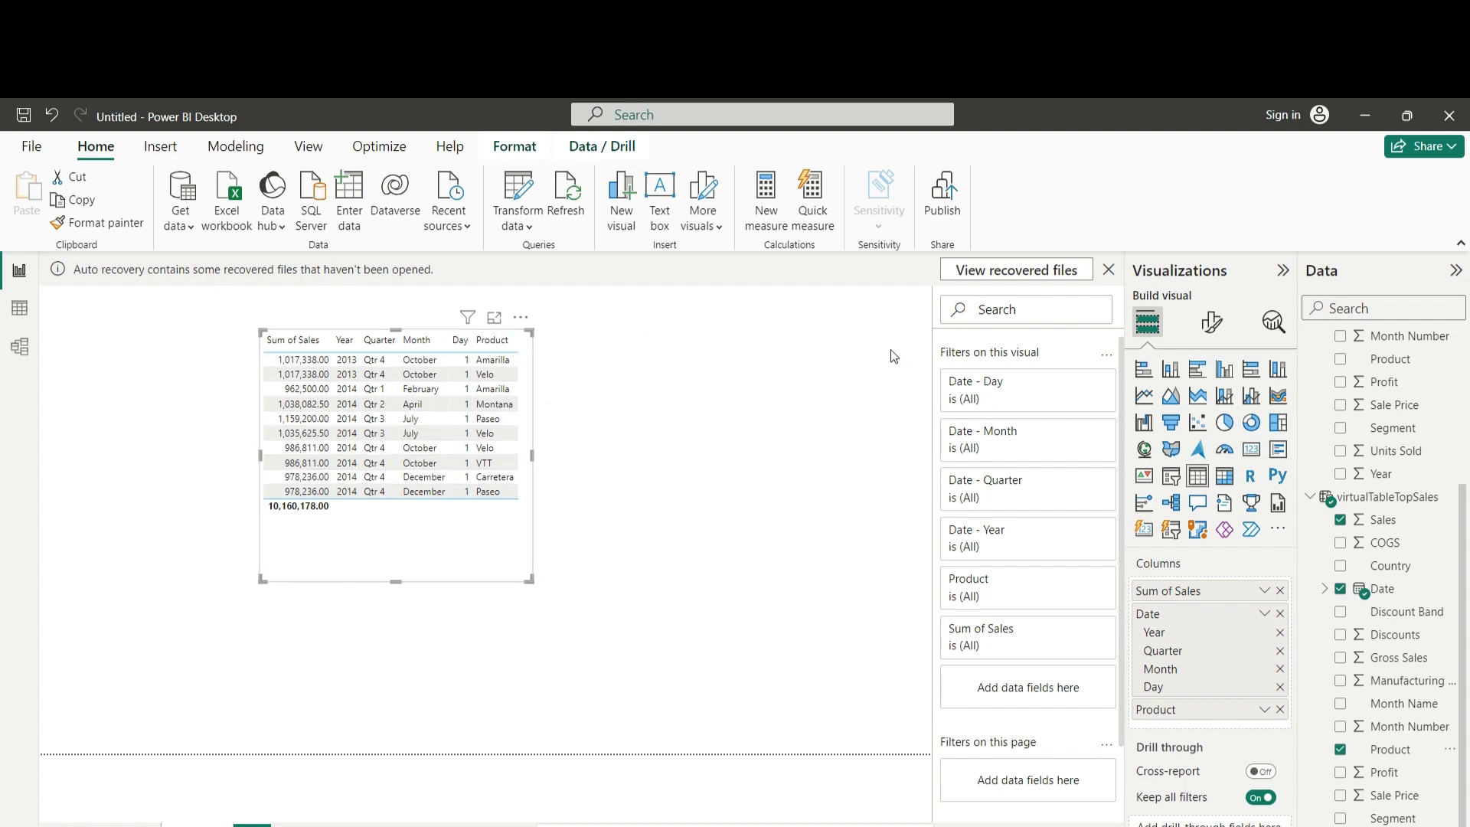
{"action": "scroll", "coordinate": [1355, 498], "scroll_direction": "up", "scroll_amount": 4}
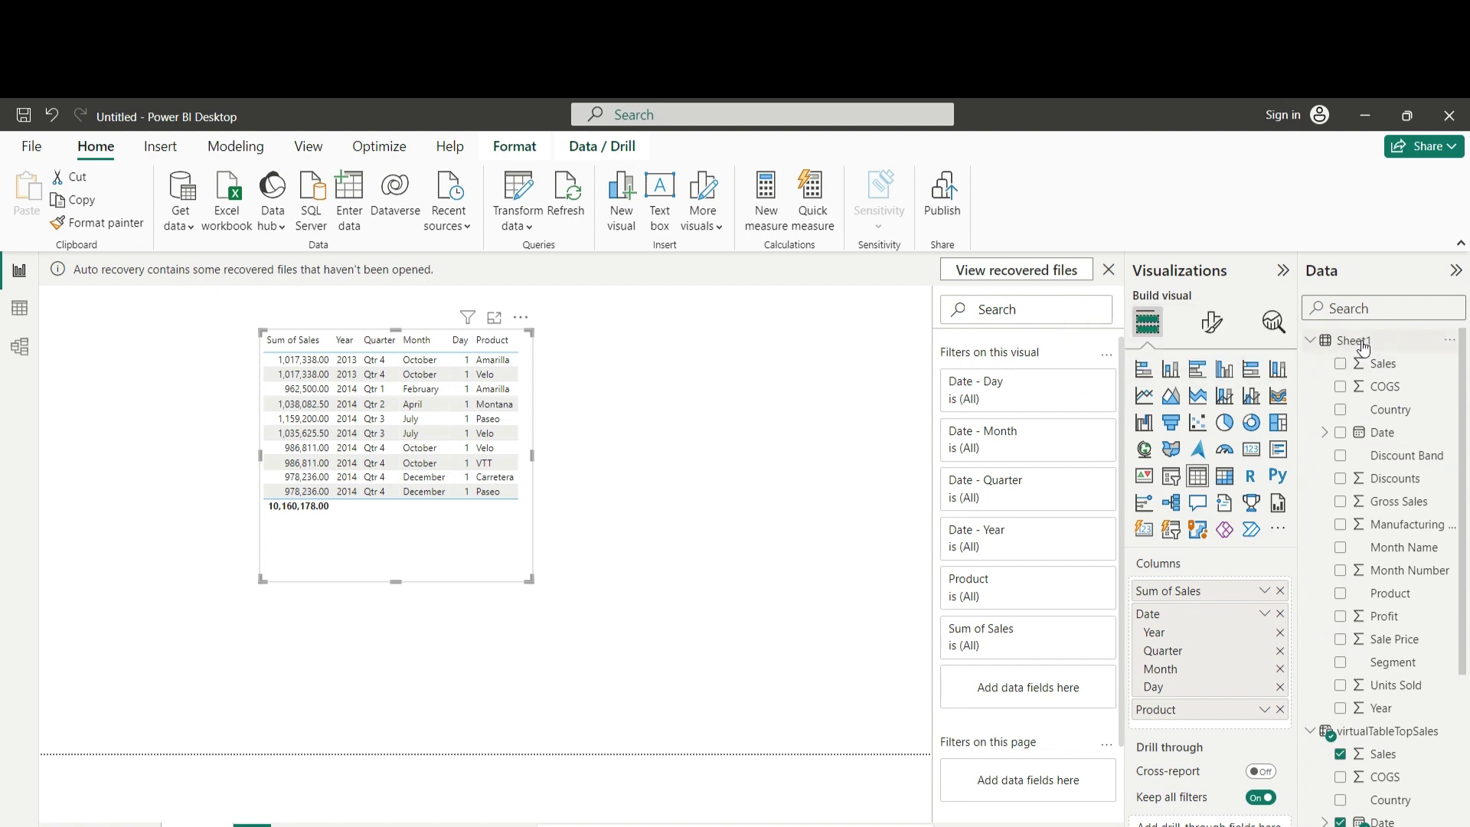
{"action": "mouse_move", "coordinate": [1362, 347]}
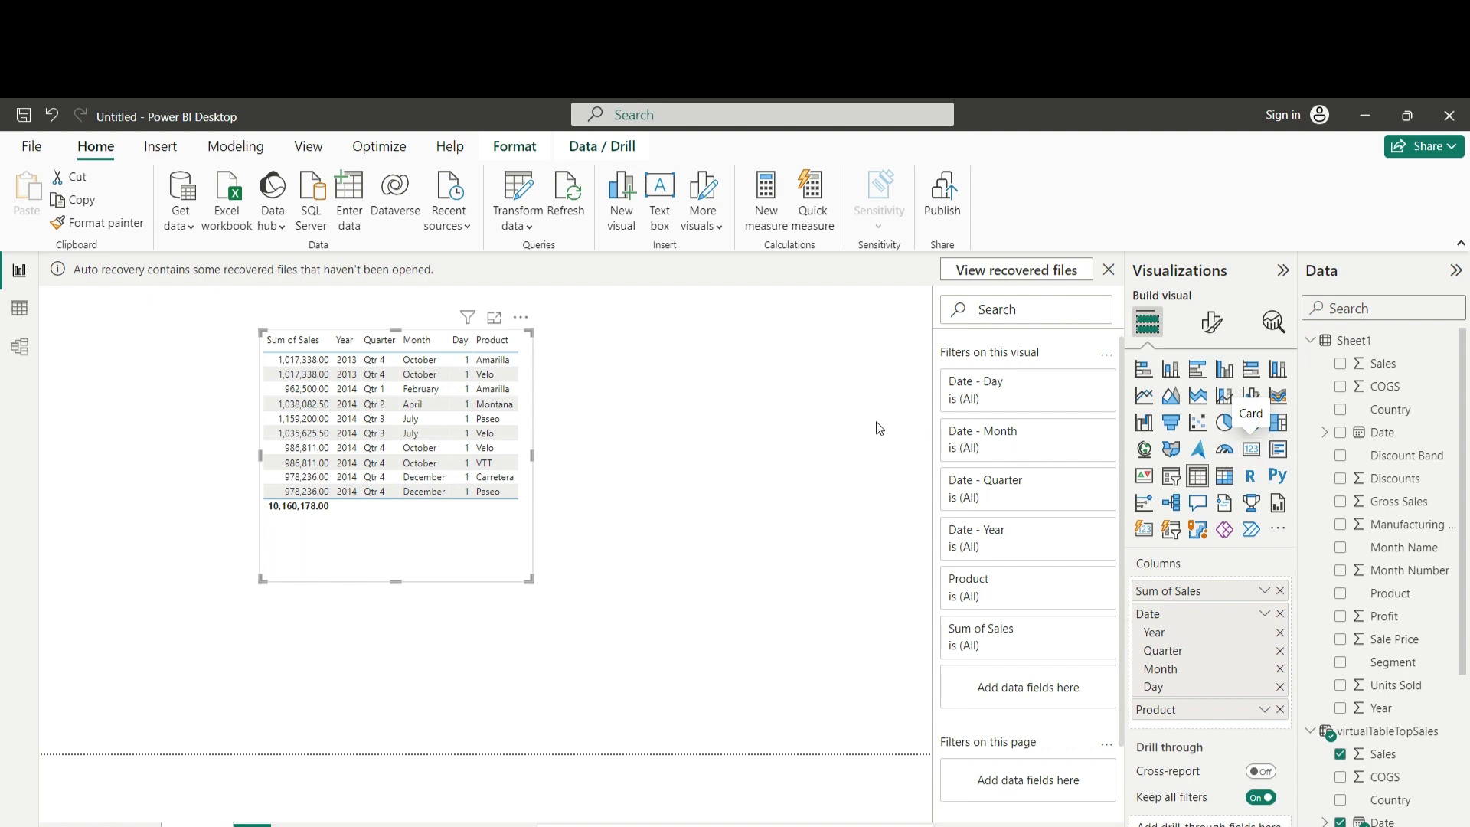
Add a card right of the table showing Count of virtualTableTopSales Sales, reading 10.
{"action": "key", "text": "Escape"}
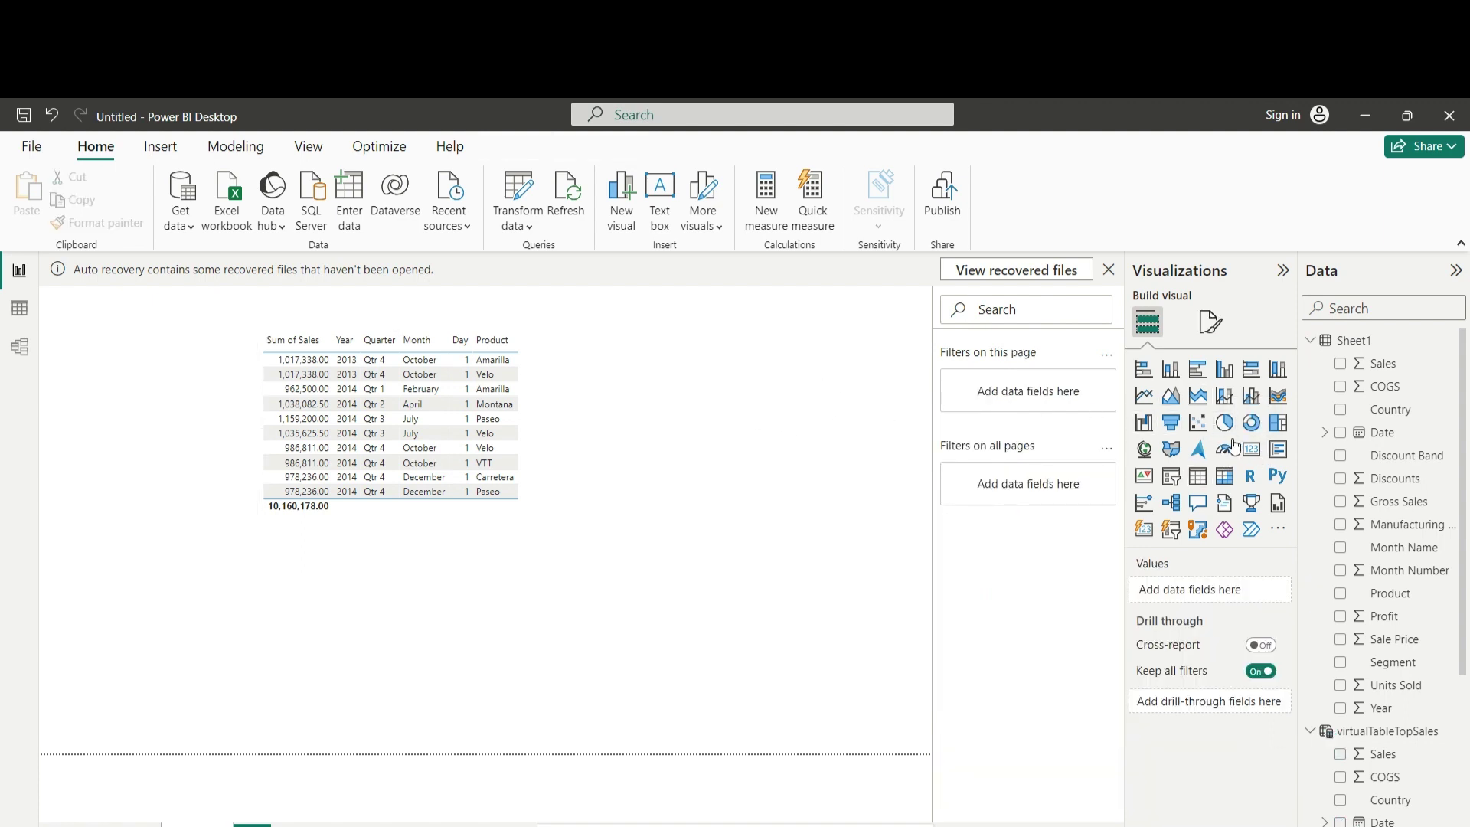
{"action": "left_click", "coordinate": [1251, 449]}
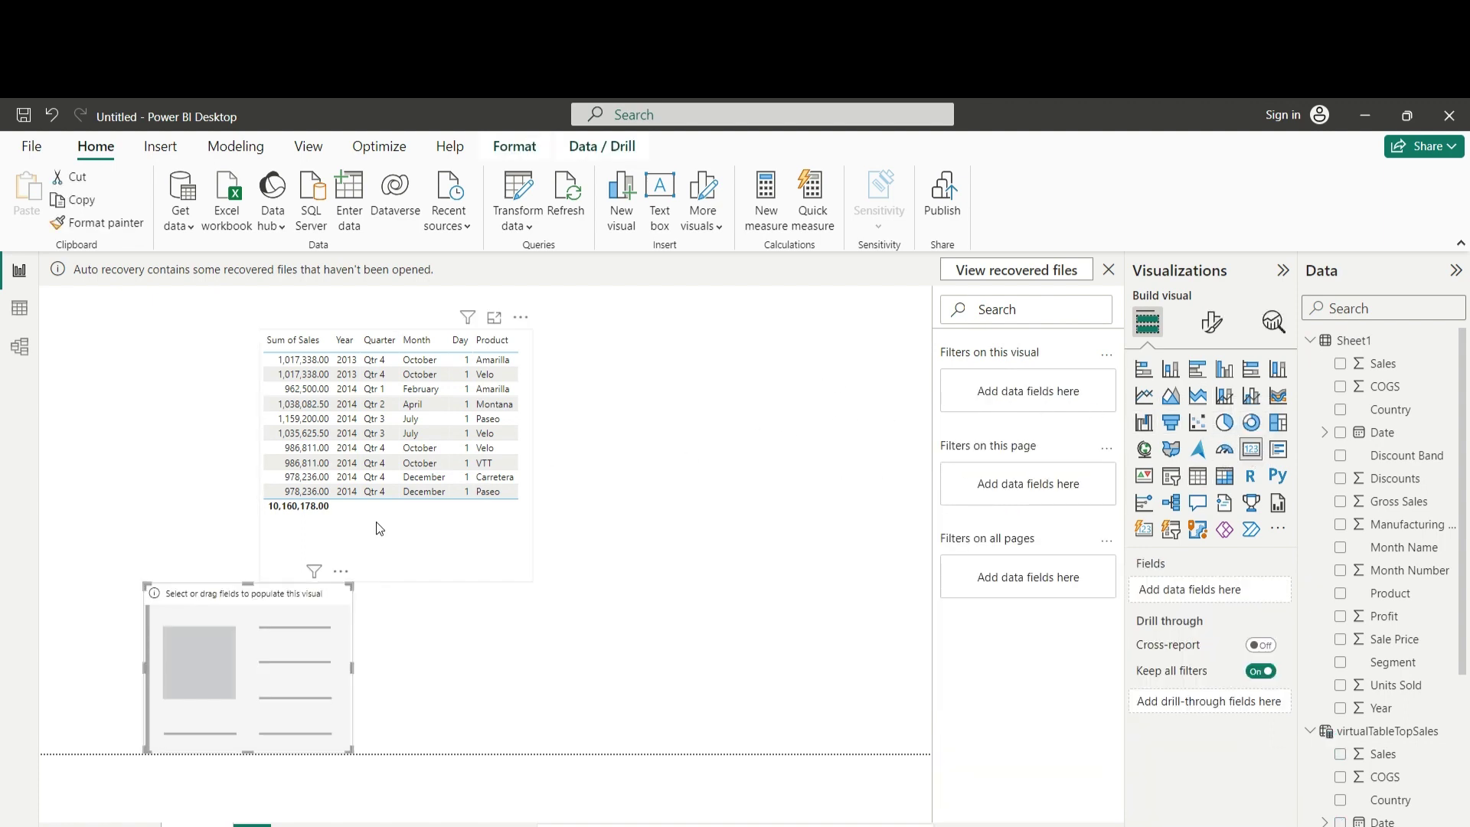
{"action": "left_click_drag", "start_coordinate": [285, 646], "coordinate": [737, 361]}
{"action": "left_click_drag", "start_coordinate": [745, 449], "coordinate": [737, 480]}
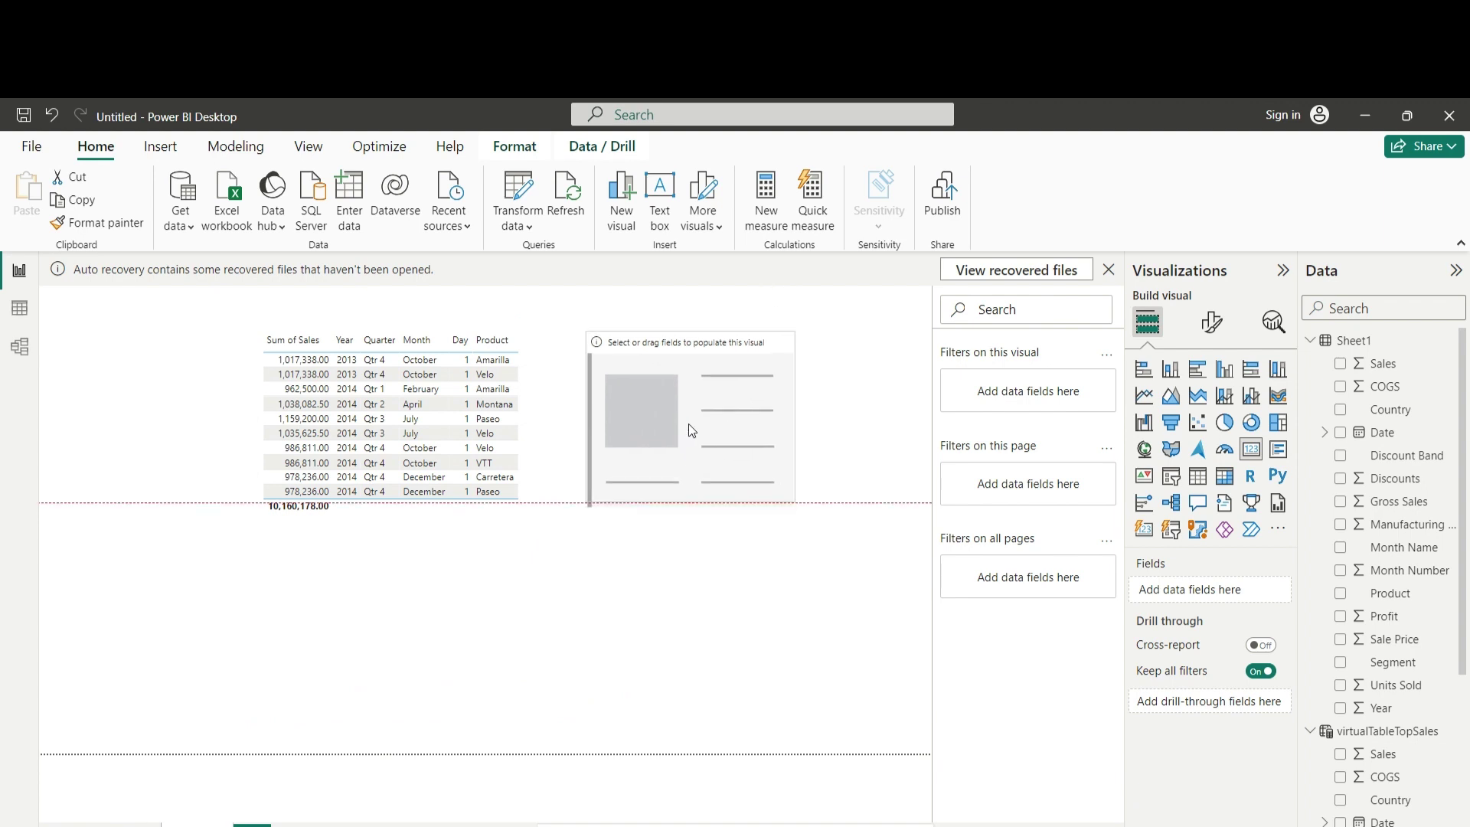
{"action": "left_click_drag", "start_coordinate": [1378, 758], "coordinate": [702, 402]}
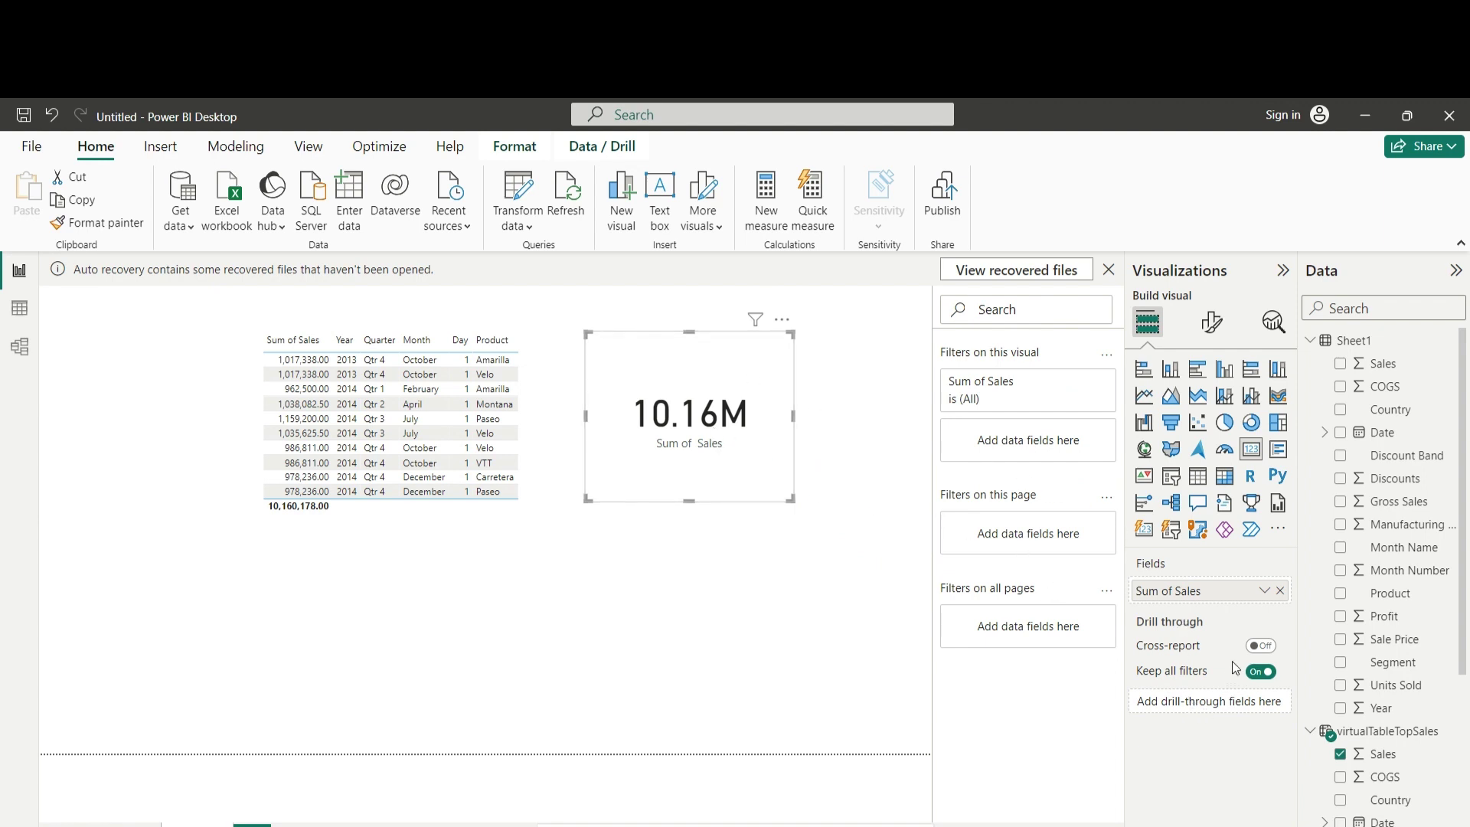
{"action": "left_click", "coordinate": [1264, 590]}
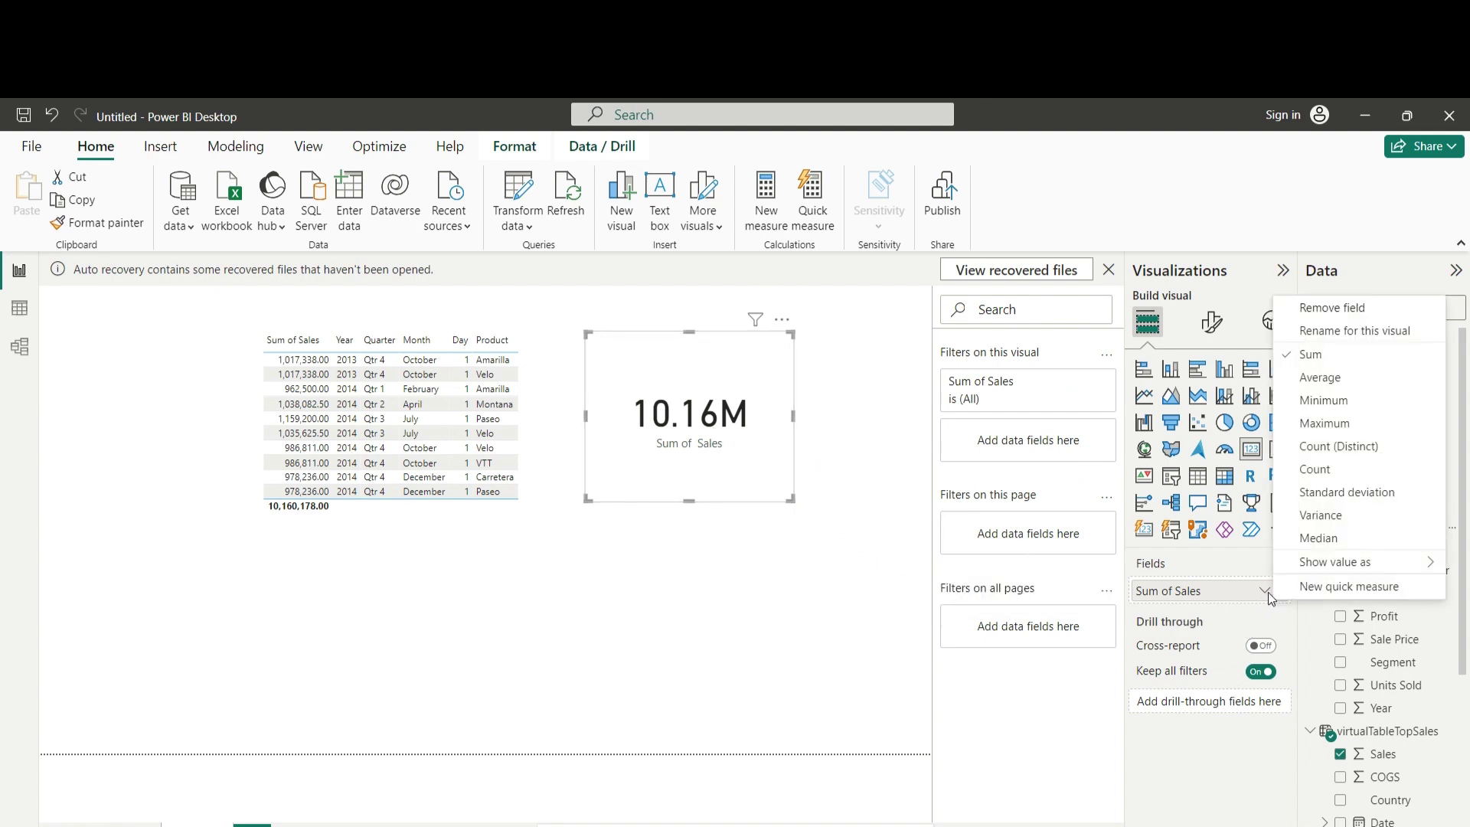
{"action": "left_click", "coordinate": [1318, 471]}
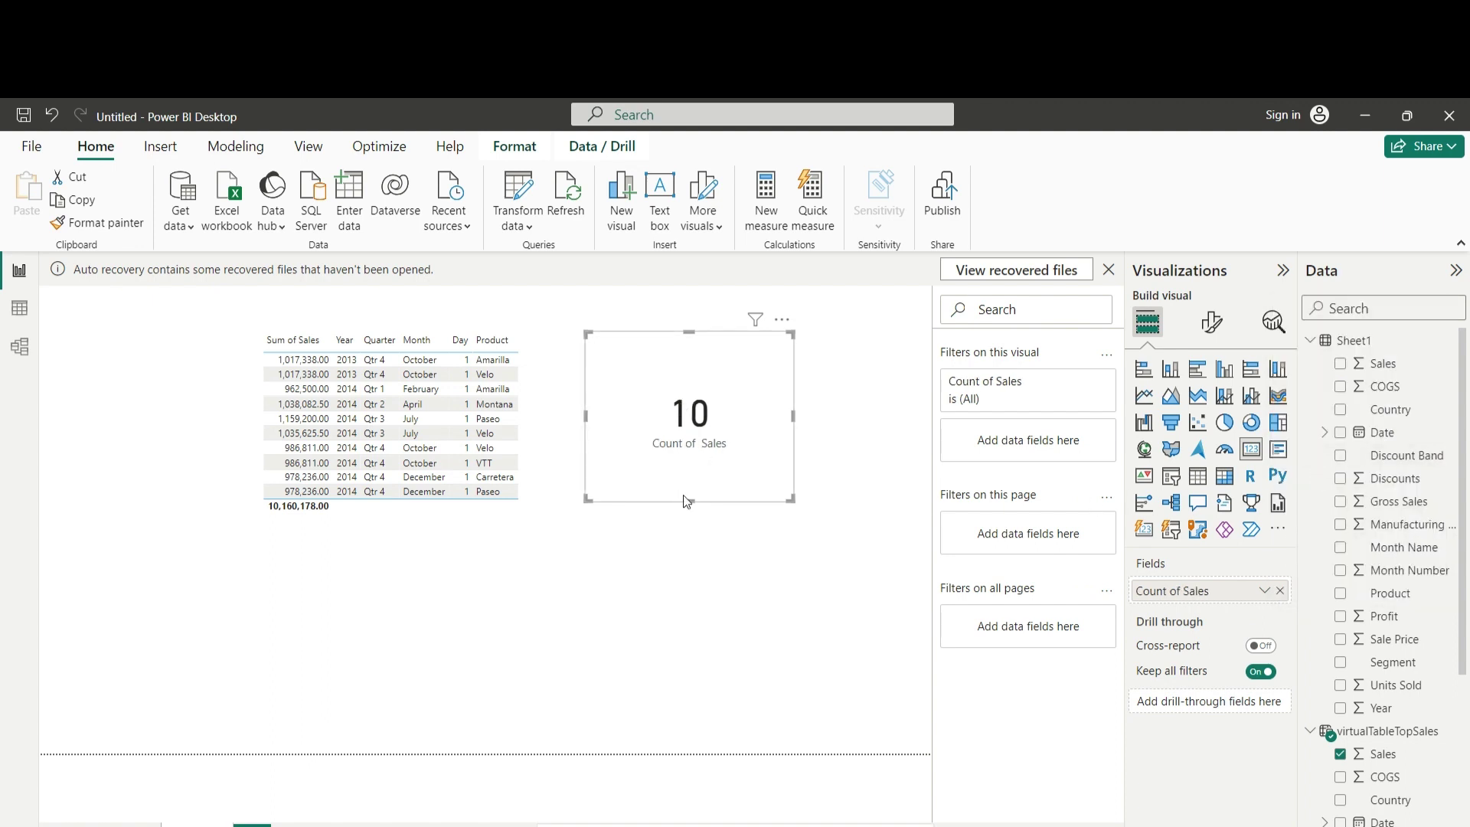
Add a second card under the first showing Count of Sheet1 Sales, reading 700.
{"action": "left_click", "coordinate": [779, 585]}
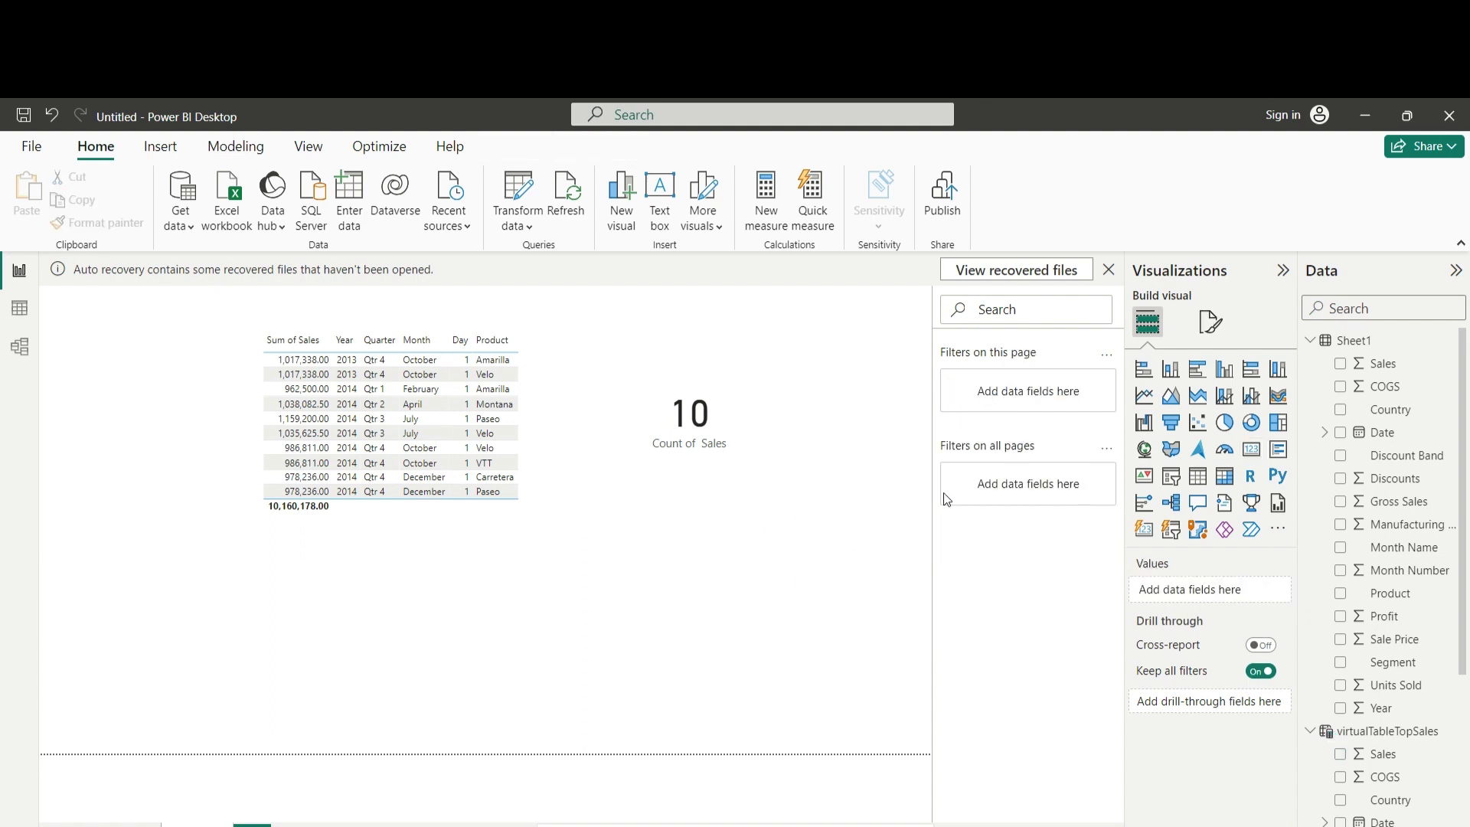
{"action": "left_click", "coordinate": [1249, 452]}
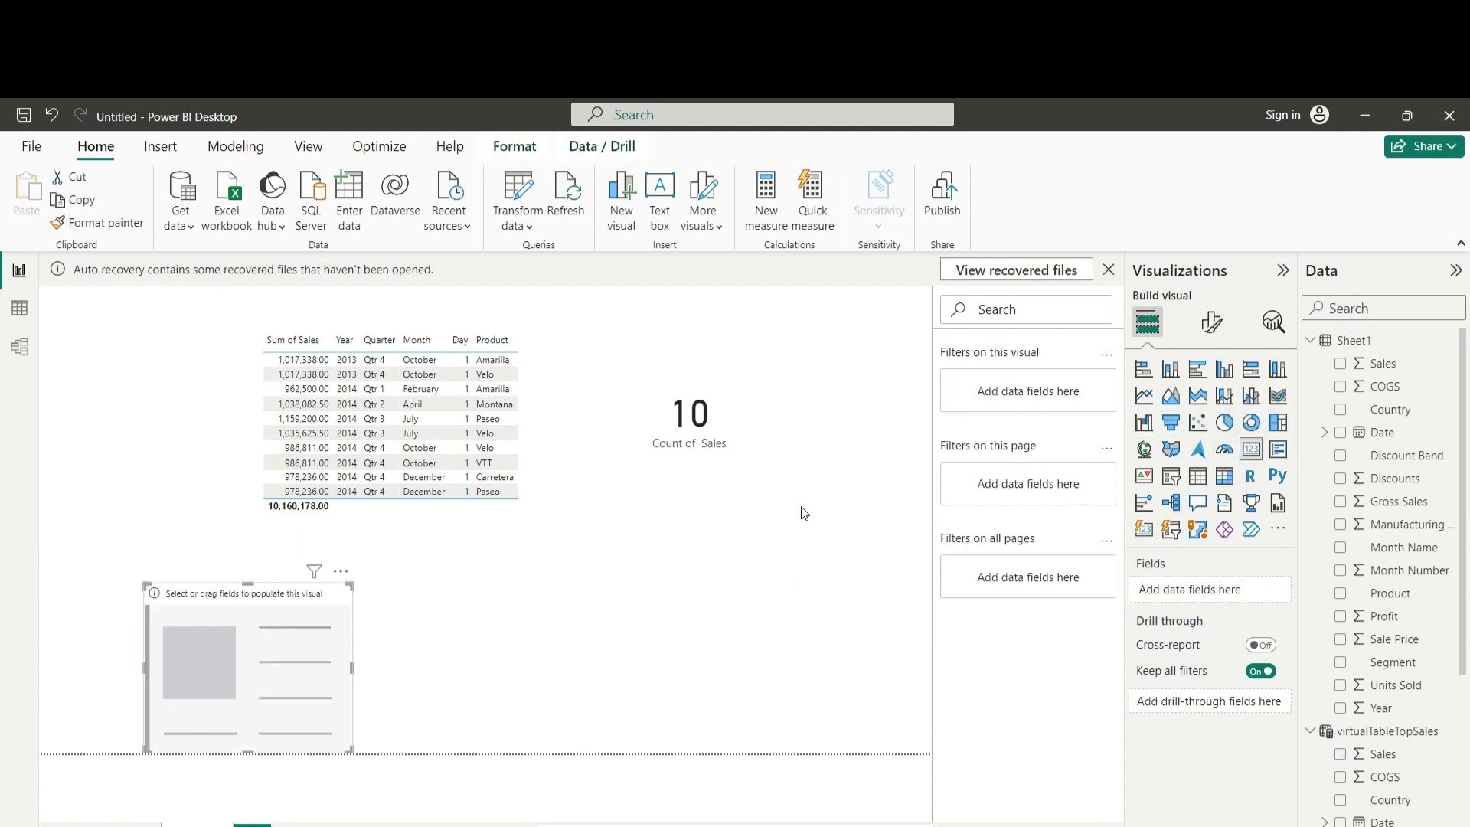
{"action": "left_click_drag", "start_coordinate": [345, 655], "coordinate": [774, 595]}
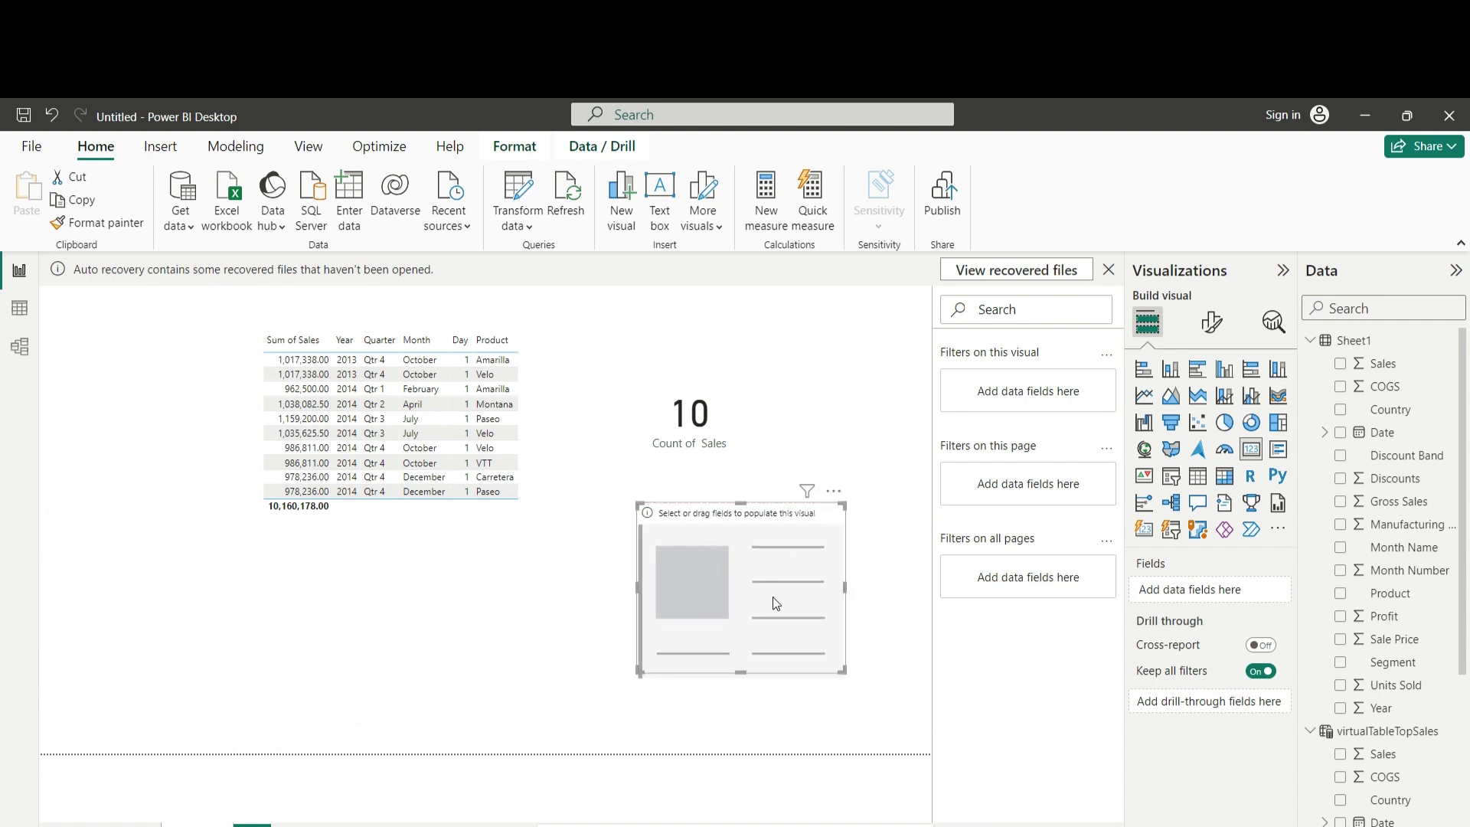
{"action": "left_click_drag", "start_coordinate": [1380, 373], "coordinate": [747, 582]}
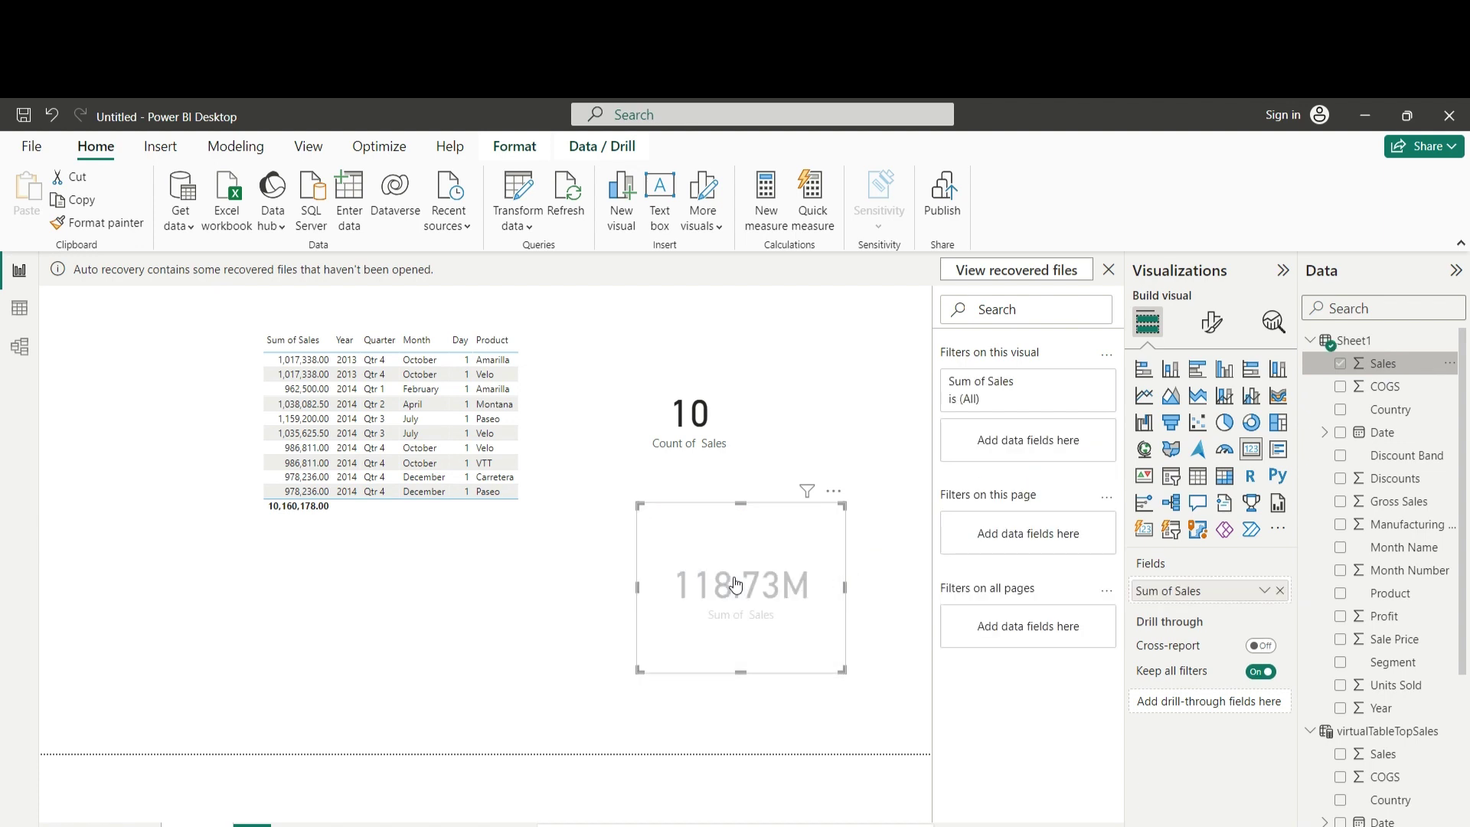
{"action": "left_click", "coordinate": [1264, 591]}
{"action": "left_click", "coordinate": [1311, 469]}
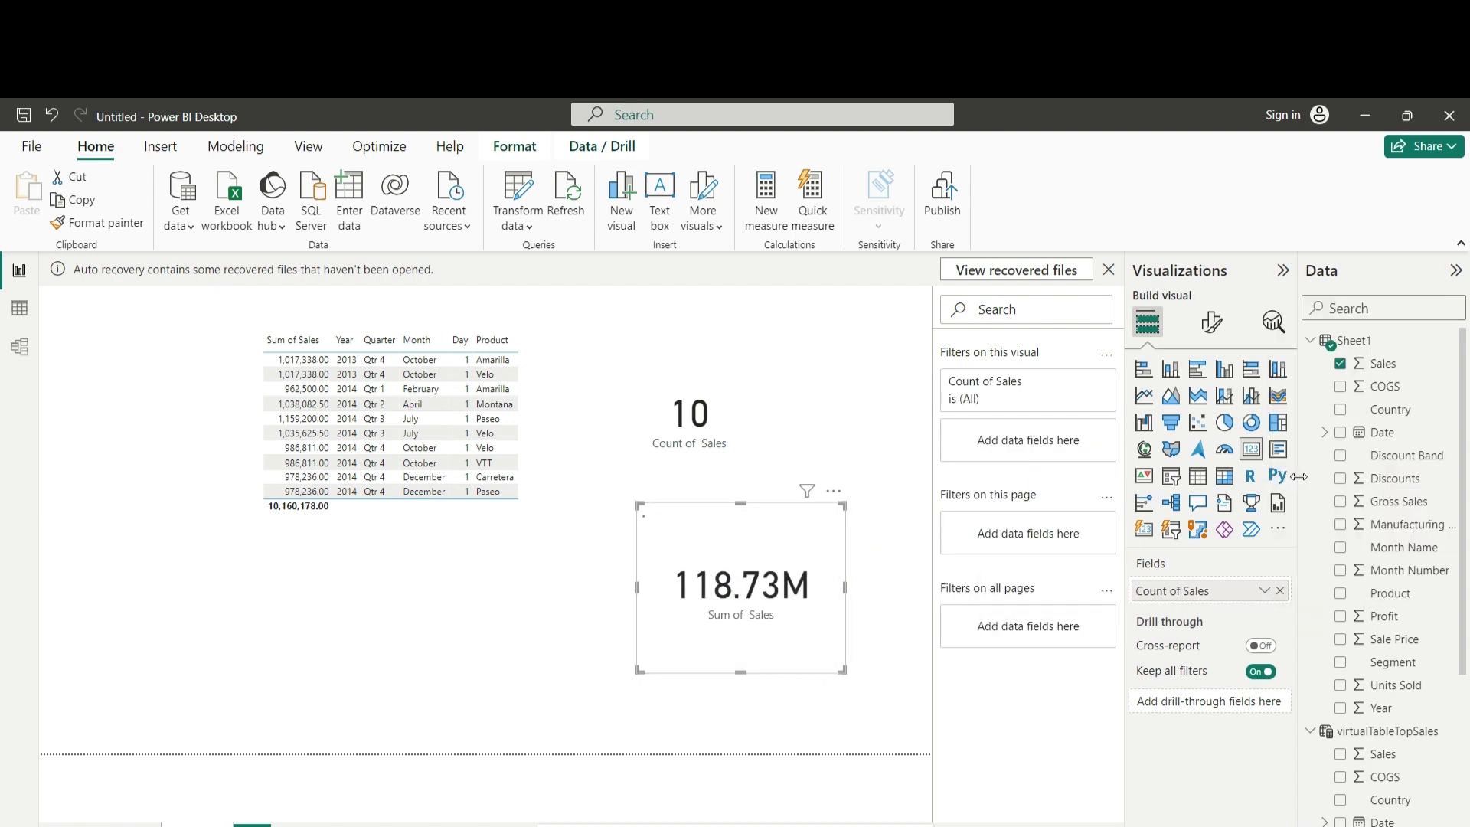
{"action": "left_click_drag", "start_coordinate": [721, 571], "coordinate": [669, 570]}
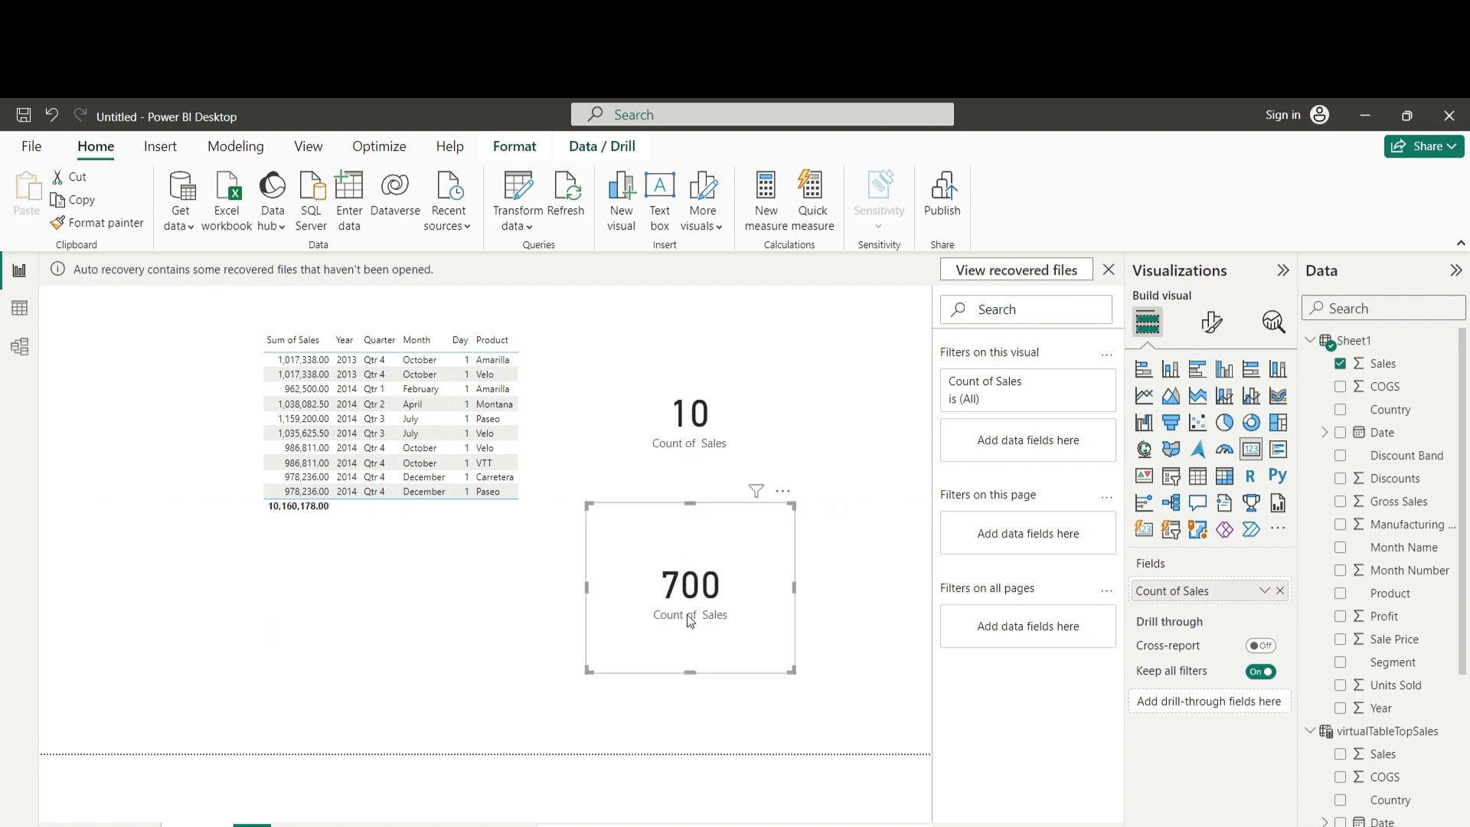